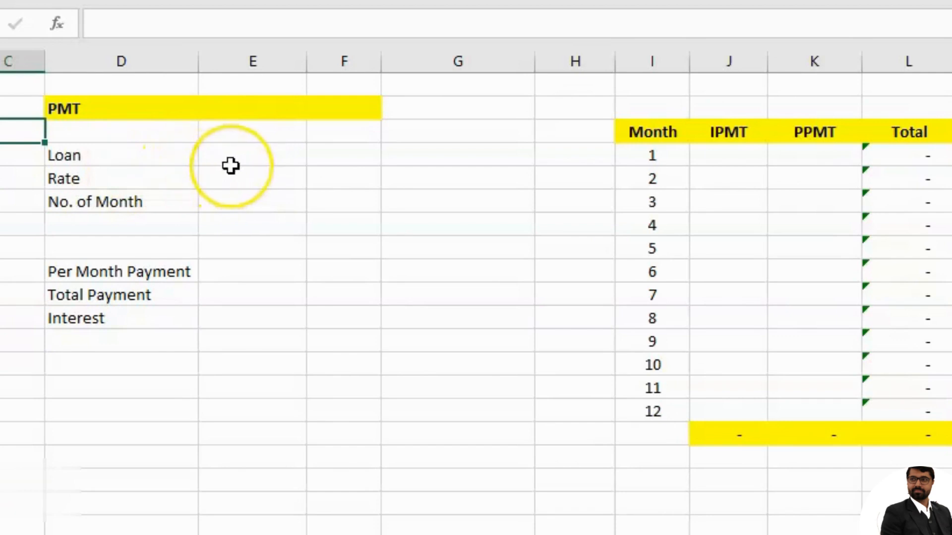
# Enter the loan inputs: Loan 100,000, Rate 10% and No. of Month 12
pyautogui.click(233, 159)
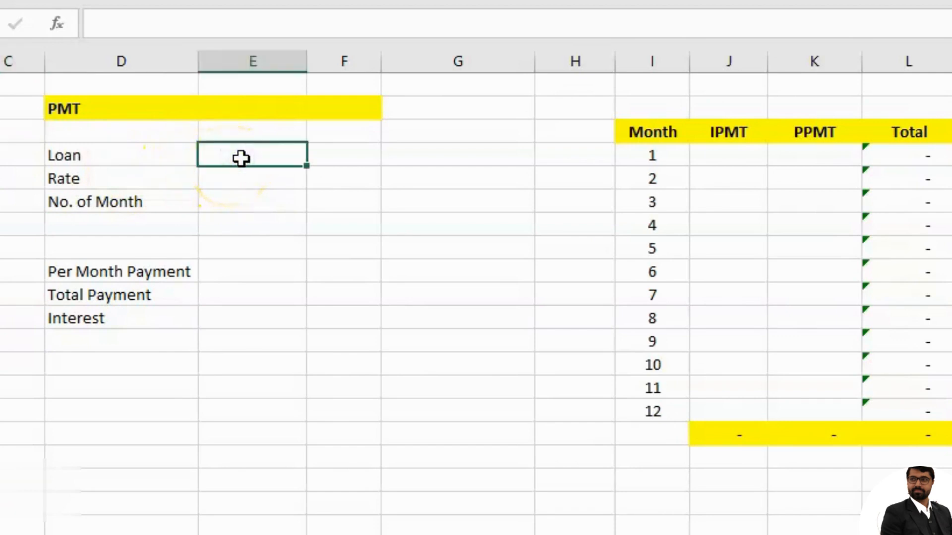
pyautogui.click(285, 148)
pyautogui.write('1')
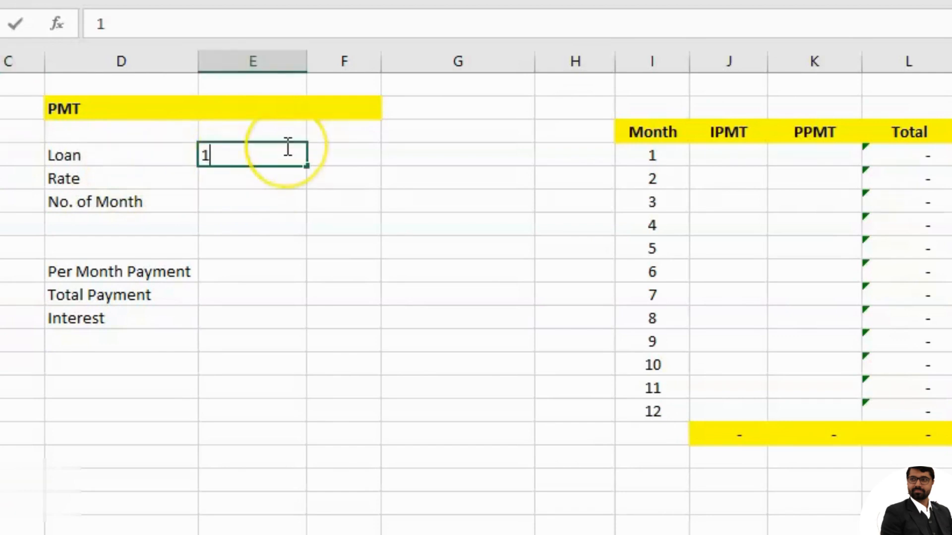
pyautogui.write('00,00000')
pyautogui.press('Return')
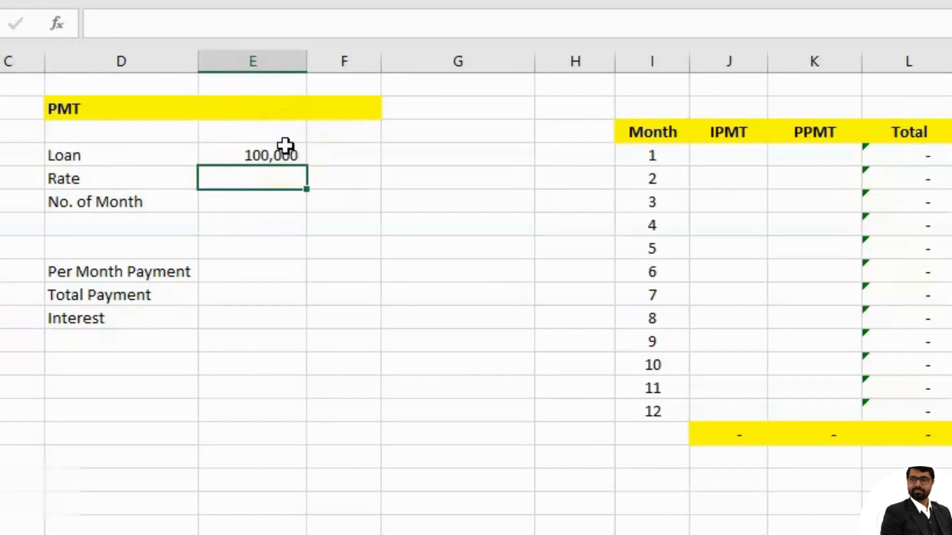
pyautogui.write('1')
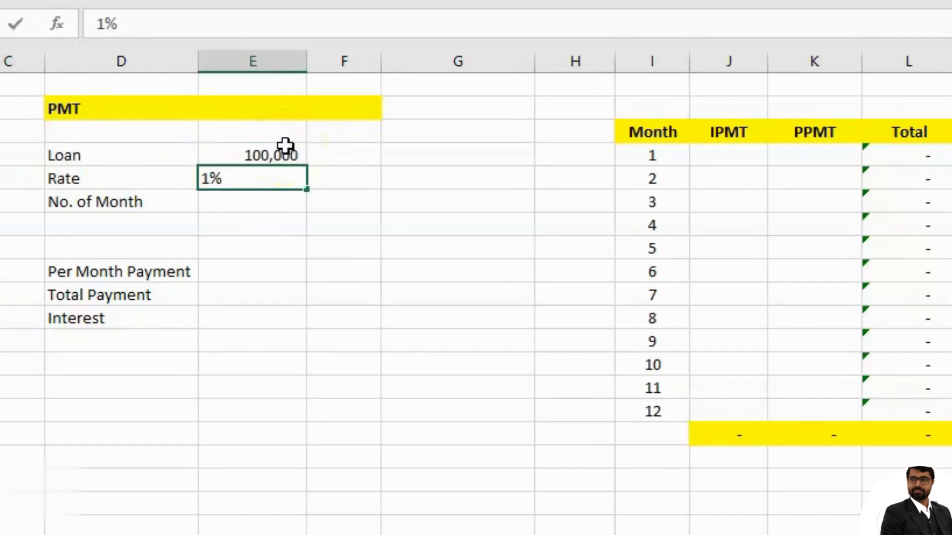
pyautogui.write('0')
pyautogui.press('Return')
pyautogui.write('12')
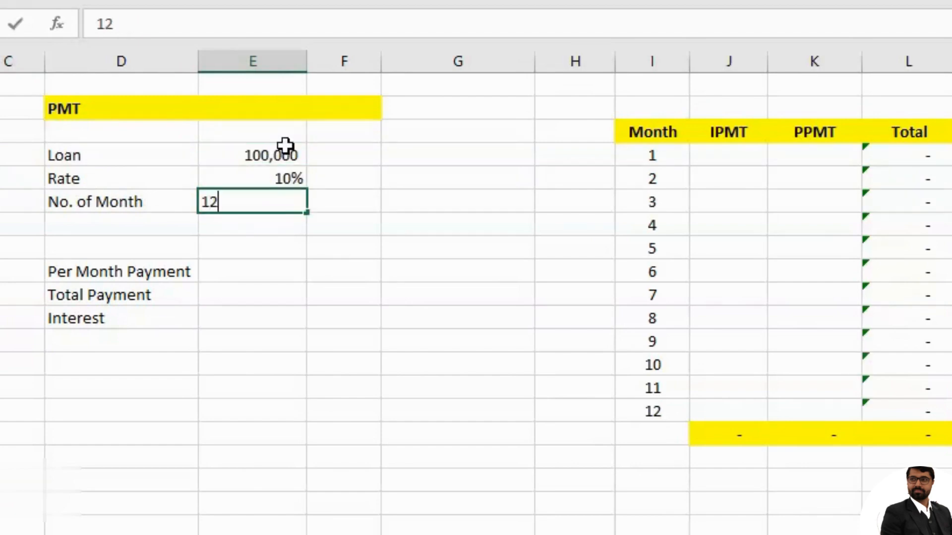
pyautogui.press('Return')
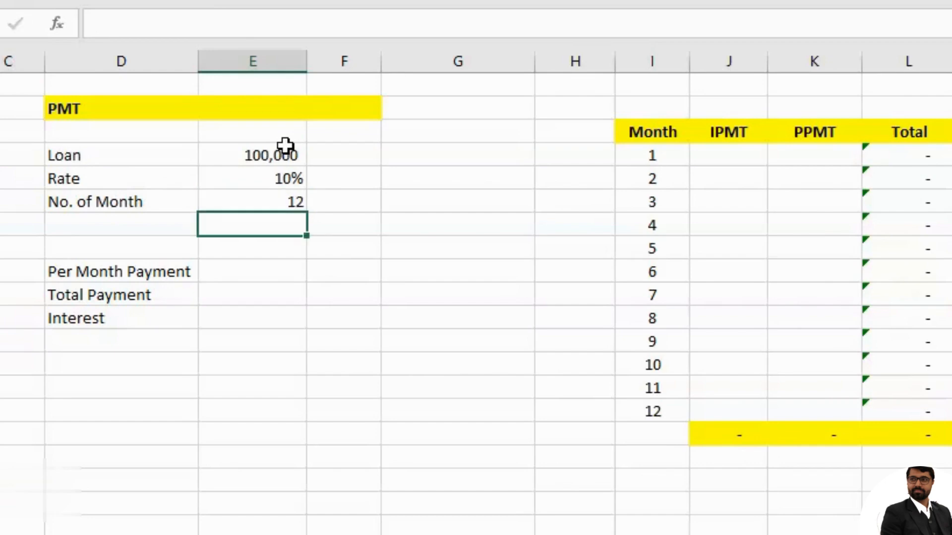
# Begin a PMT formula in the Per Month Payment cell with E5/12 as the monthly rate argument
pyautogui.click(237, 270)
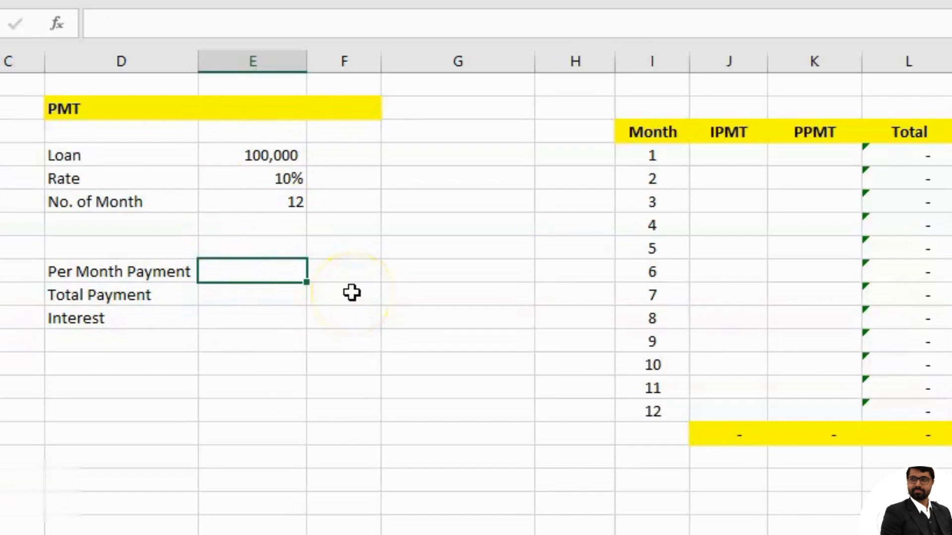
pyautogui.write('=op')
pyautogui.press('BackSpace')
pyautogui.press('BackSpace')
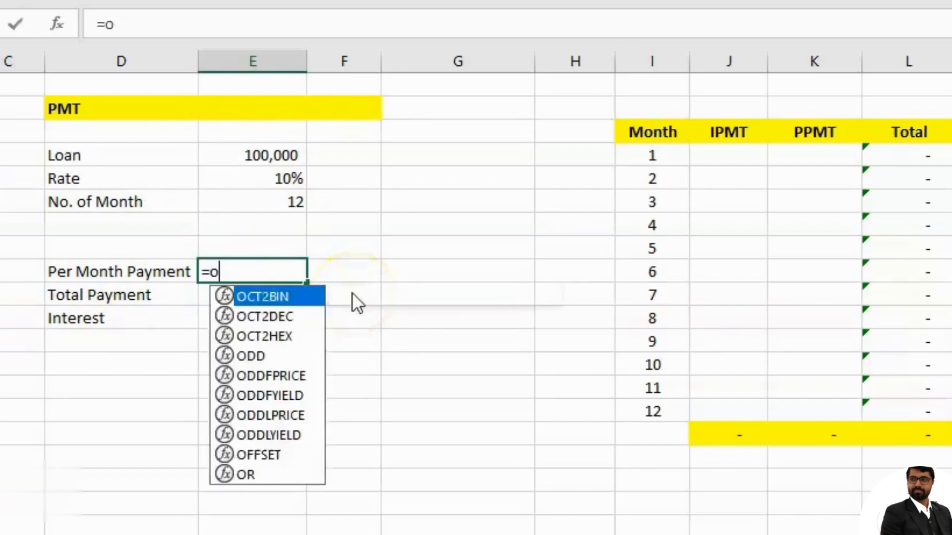
pyautogui.write('pm')
pyautogui.press('Tab')
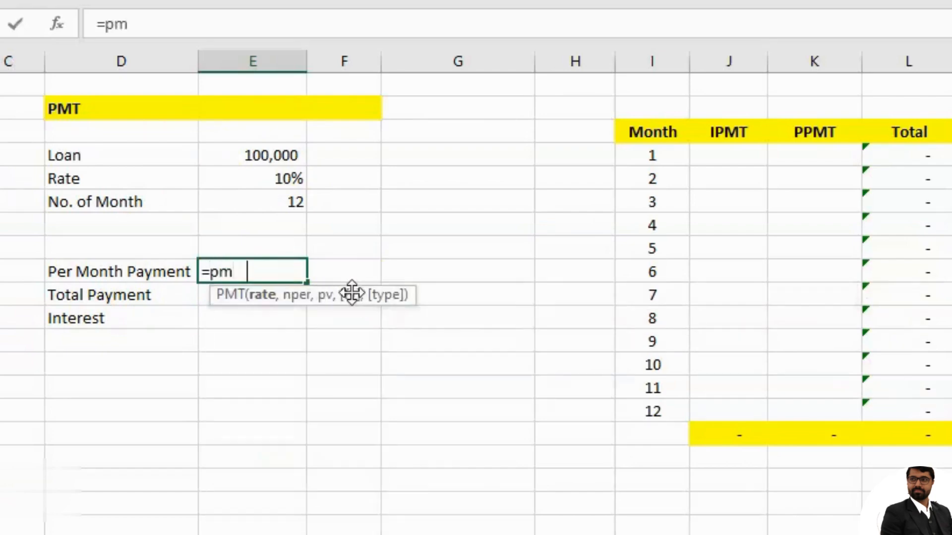
pyautogui.press('Up')
pyautogui.press('Up')
pyautogui.press('Up')
pyautogui.press('Up')
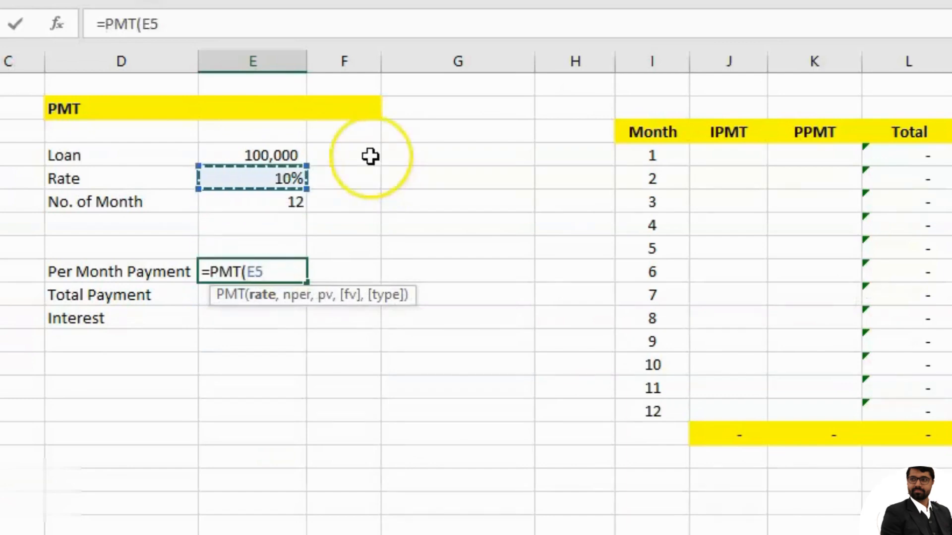
pyautogui.write('/')
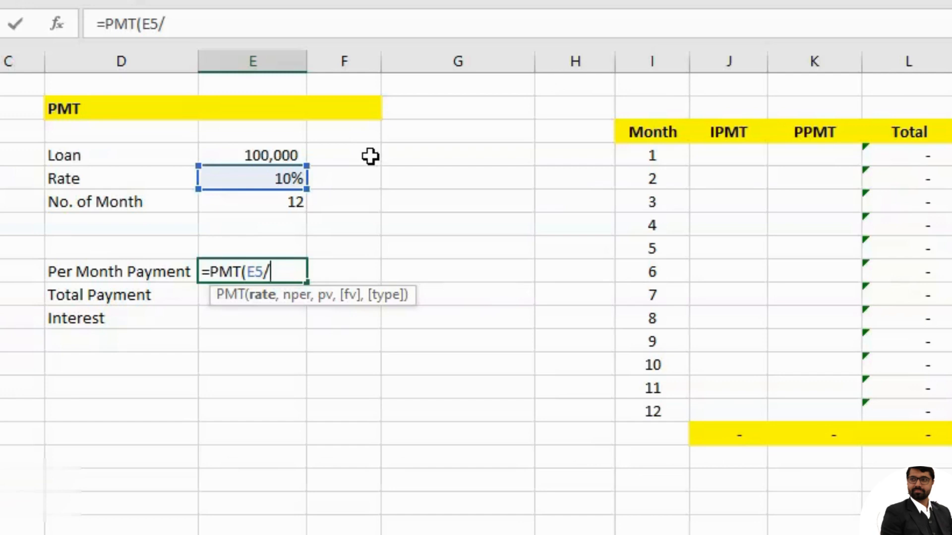
pyautogui.write('12,')
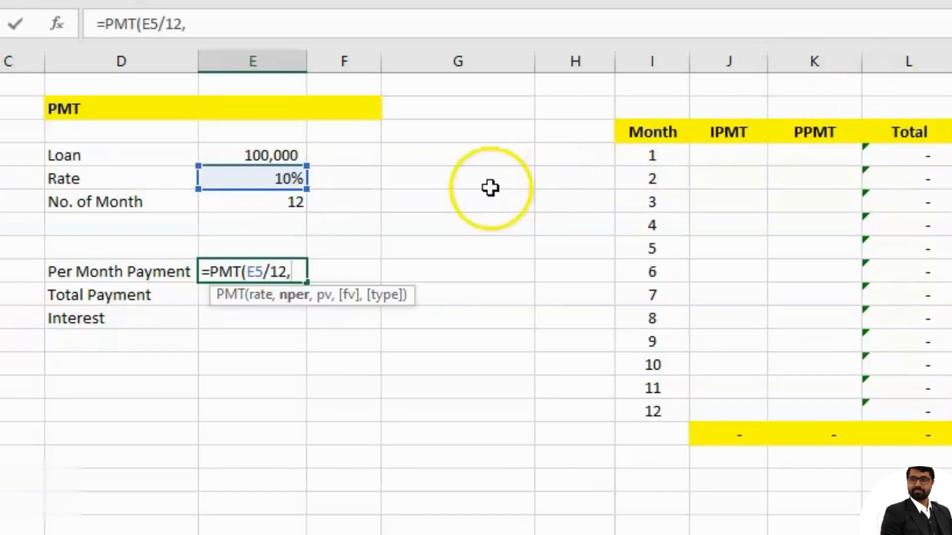
# Complete the PMT formula with E6 as the number of periods and E4 as the present value
pyautogui.click(260, 201)
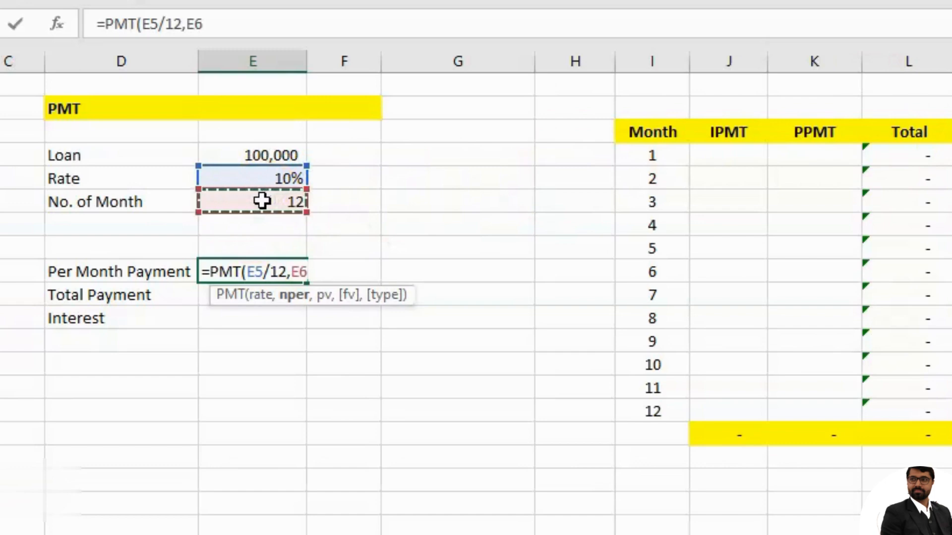
pyautogui.write(',')
pyautogui.click(273, 156)
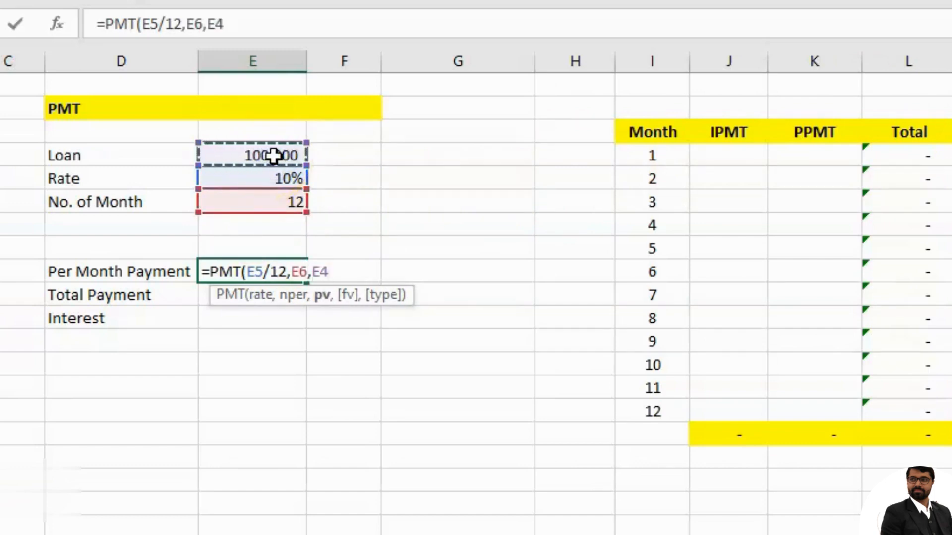
pyautogui.press('Left')
pyautogui.press('Left')
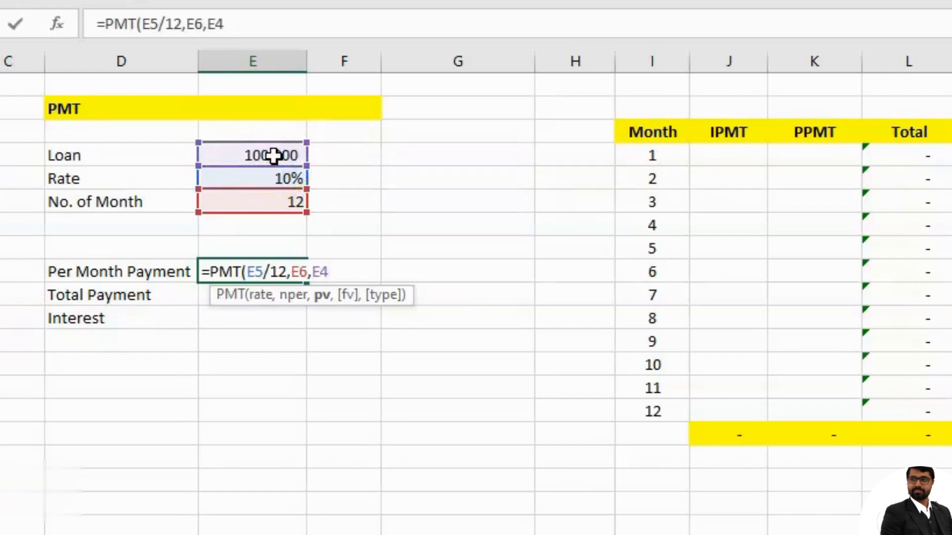
pyautogui.write('-')
pyautogui.press('BackSpace')
pyautogui.write(')')
pyautogui.press('Return')
# Negate the present value in the Per Month Payment formula, making it =PMT(E5/12,E6,-E4)
pyautogui.press('Up')
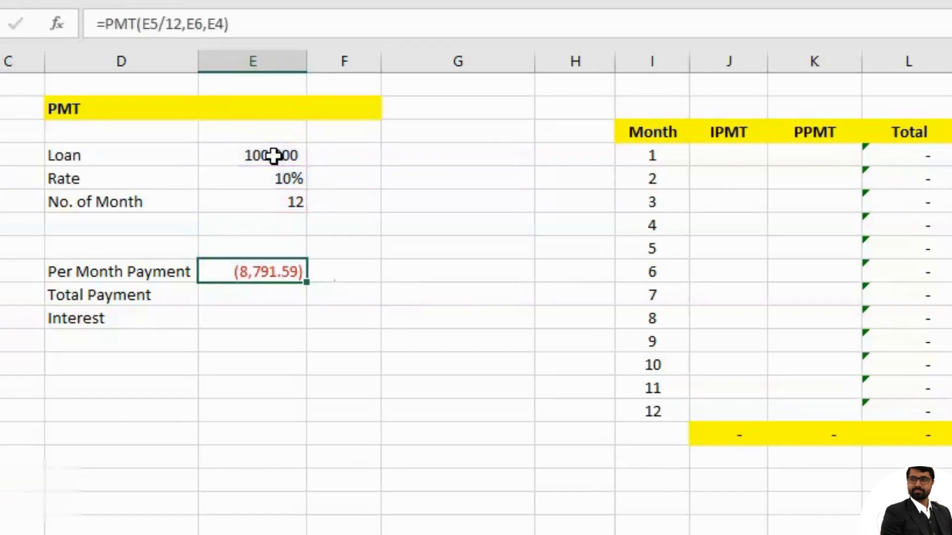
pyautogui.press('F2')
pyautogui.press('Left')
pyautogui.press('Left')
pyautogui.press('Left')
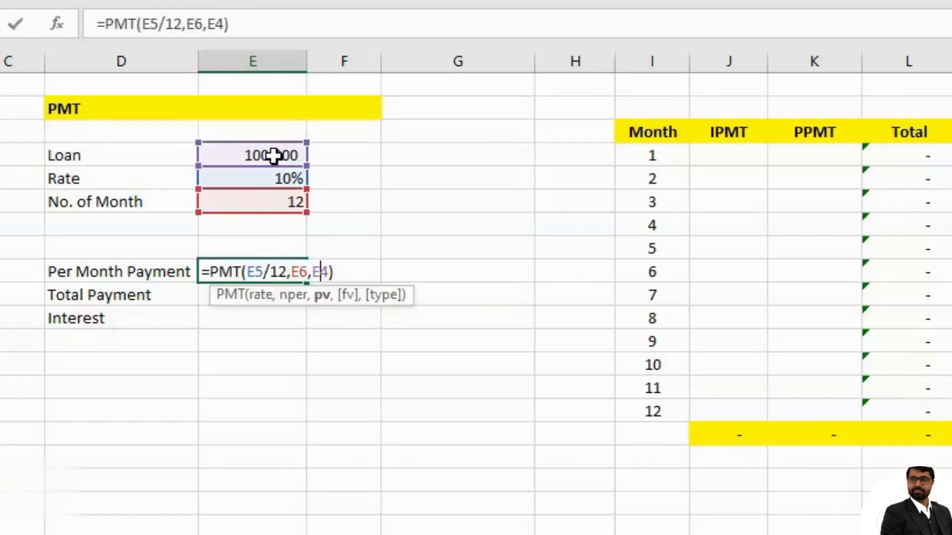
pyautogui.write('-')
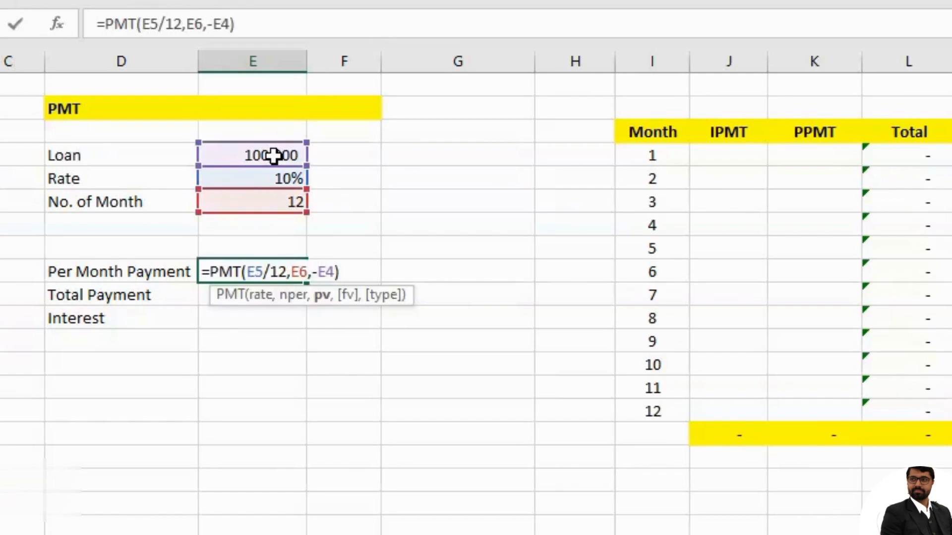
pyautogui.press('Return')
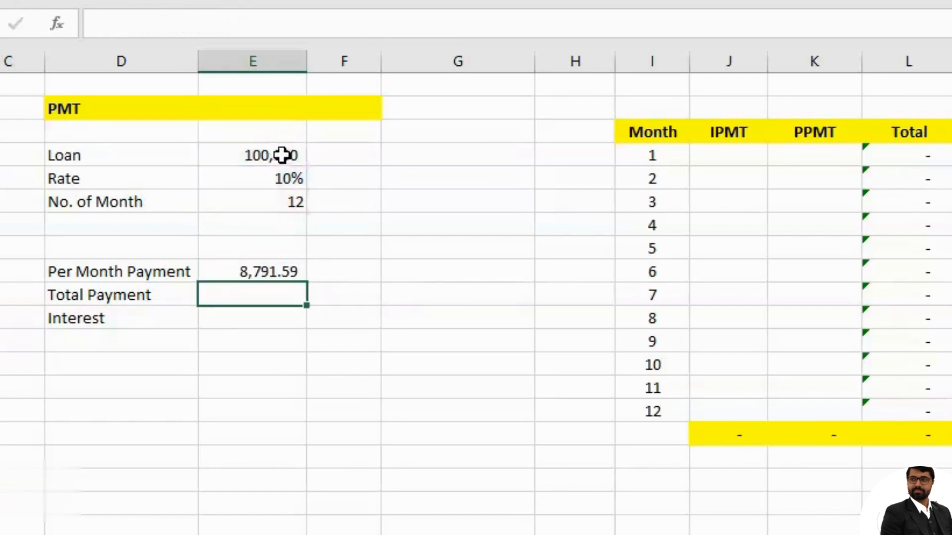
pyautogui.click(246, 155)
pyautogui.click(246, 179)
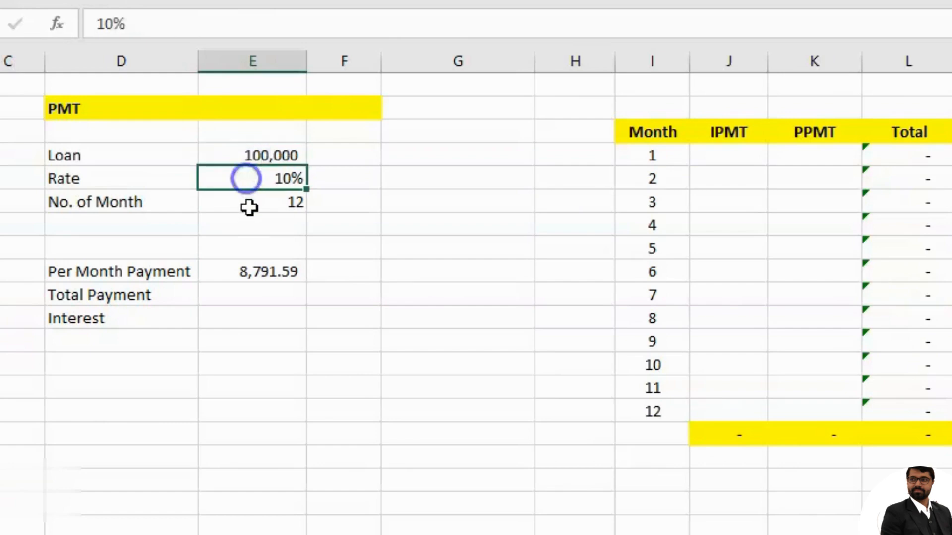
pyautogui.click(255, 274)
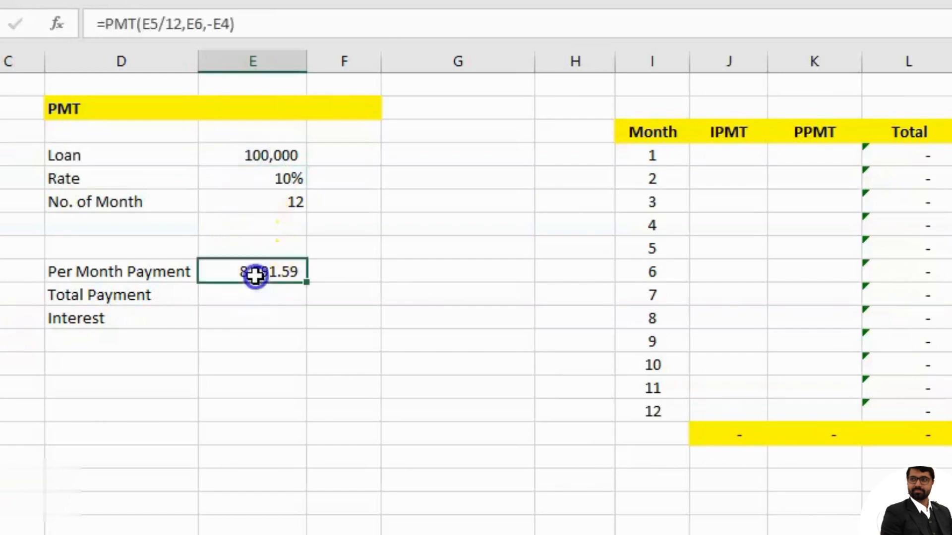
# Calculate Total Payment as the monthly payment times the number of months with =E9*E6
pyautogui.click(263, 302)
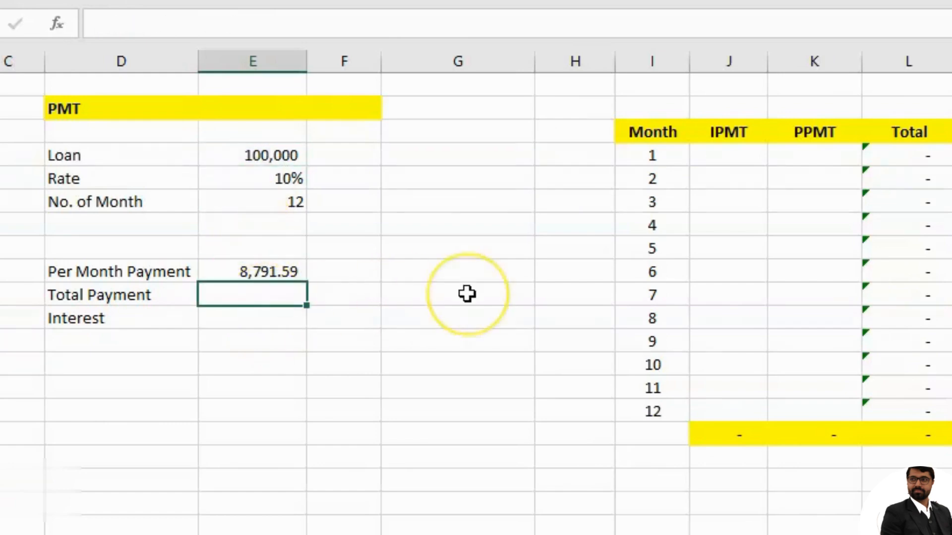
pyautogui.write('=')
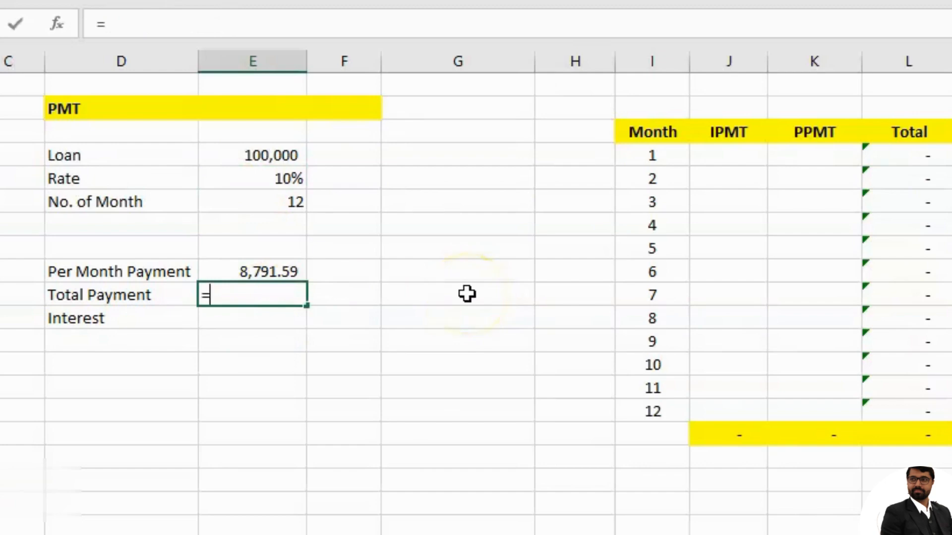
pyautogui.press('Up')
pyautogui.write('*')
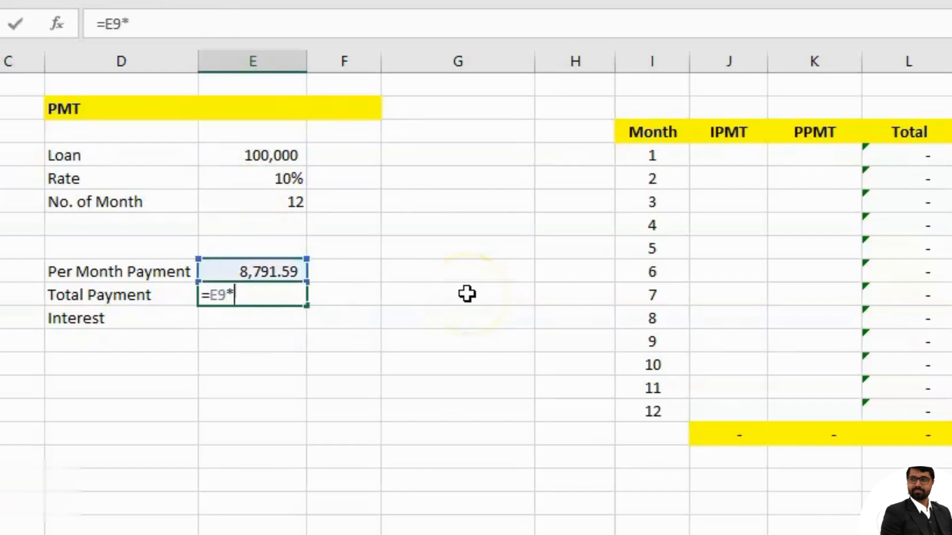
pyautogui.press('Up')
pyautogui.press('Up')
pyautogui.press('Up')
pyautogui.press('Up')
pyautogui.press('Return')
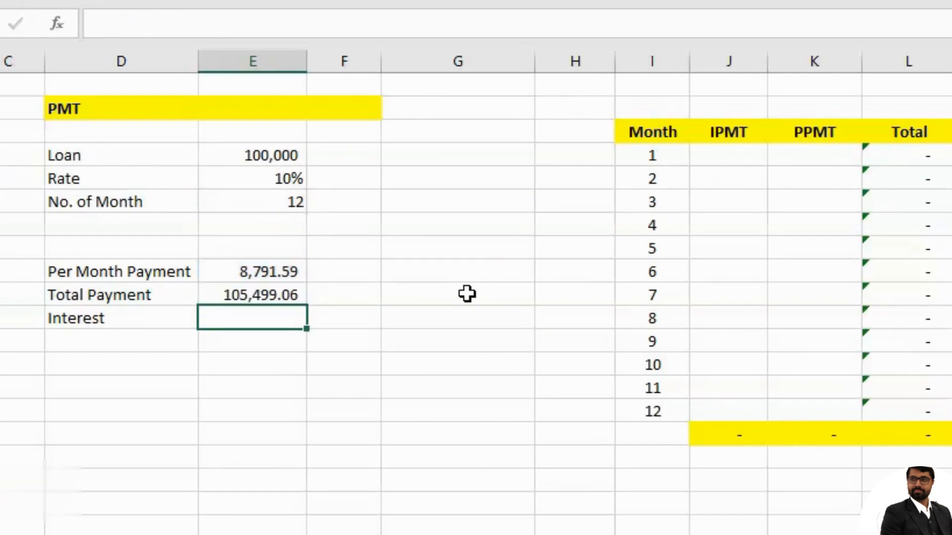
# Calculate Interest as the total payment minus the loan amount with =E10-E4
pyautogui.write('=')
pyautogui.press('Up')
pyautogui.press('Up')
pyautogui.press('Up')
pyautogui.press('Up')
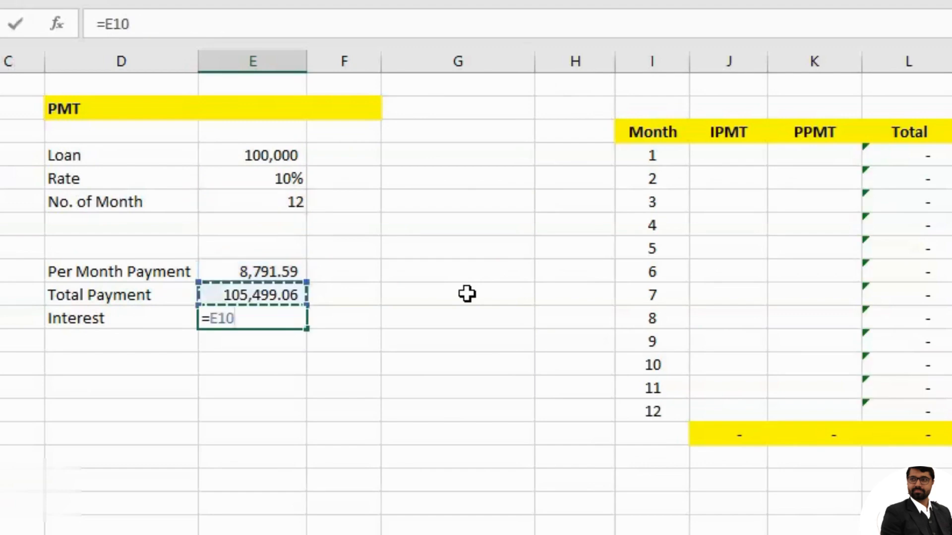
pyautogui.press('Up')
pyautogui.press('Up')
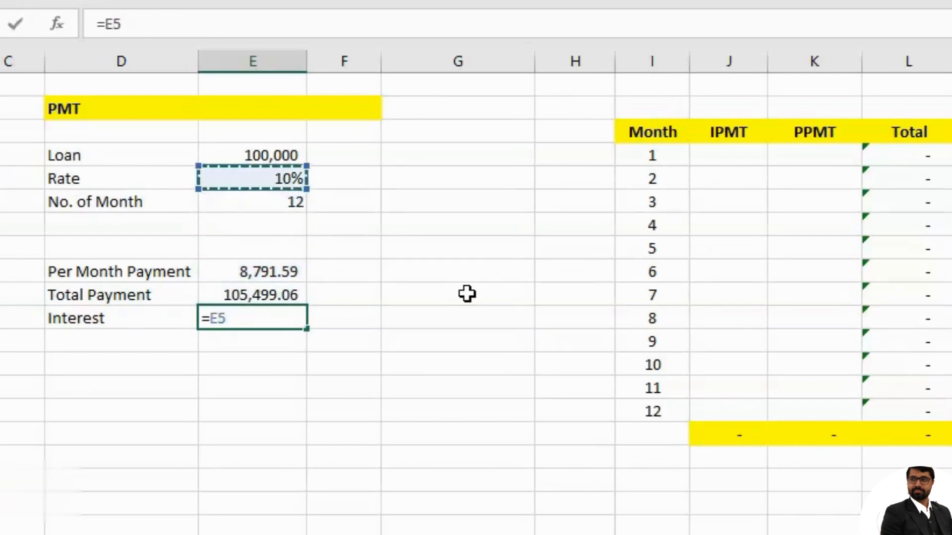
pyautogui.press('Down')
pyautogui.press('Down')
pyautogui.press('Down')
pyautogui.press('Down')
pyautogui.press('Down')
pyautogui.write('-')
pyautogui.press('Up')
pyautogui.press('Up')
pyautogui.press('Up')
pyautogui.press('Up')
pyautogui.press('Up')
pyautogui.press('Up')
pyautogui.press('Up')
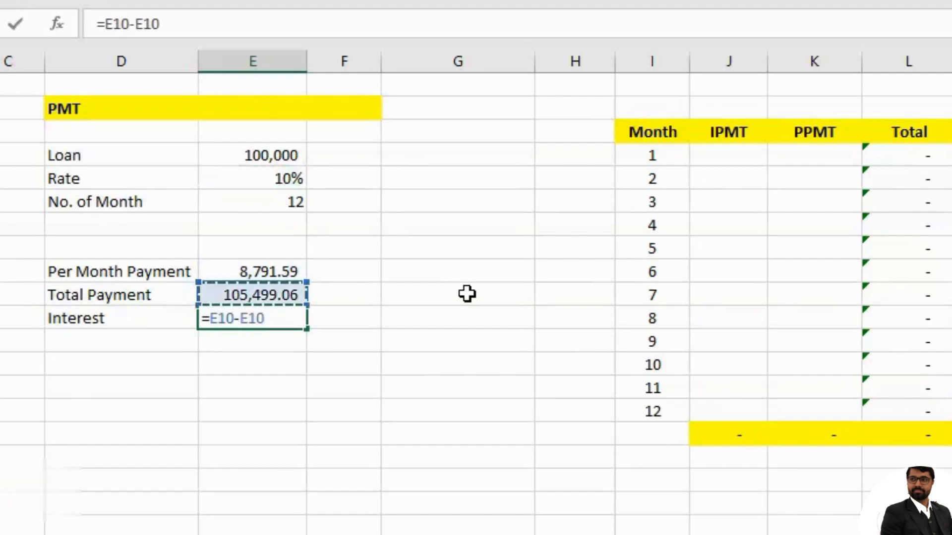
pyautogui.press('Return')
# Add an empty future value and type 1 (beginning of the period) to the Per Month Payment formula: =PMT(E5/12,E6,-E4,,1)
pyautogui.press('Up')
pyautogui.press('Up')
pyautogui.press('Up')
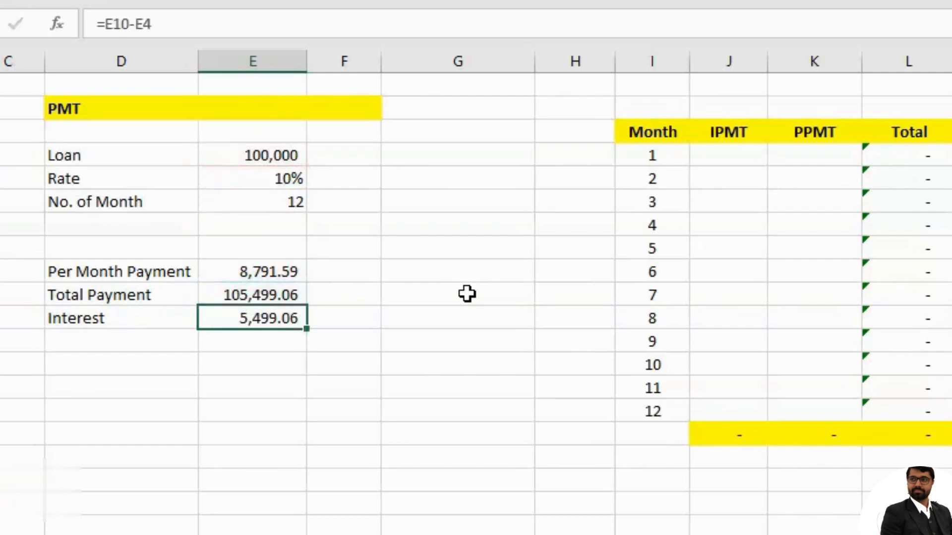
pyautogui.press('F2')
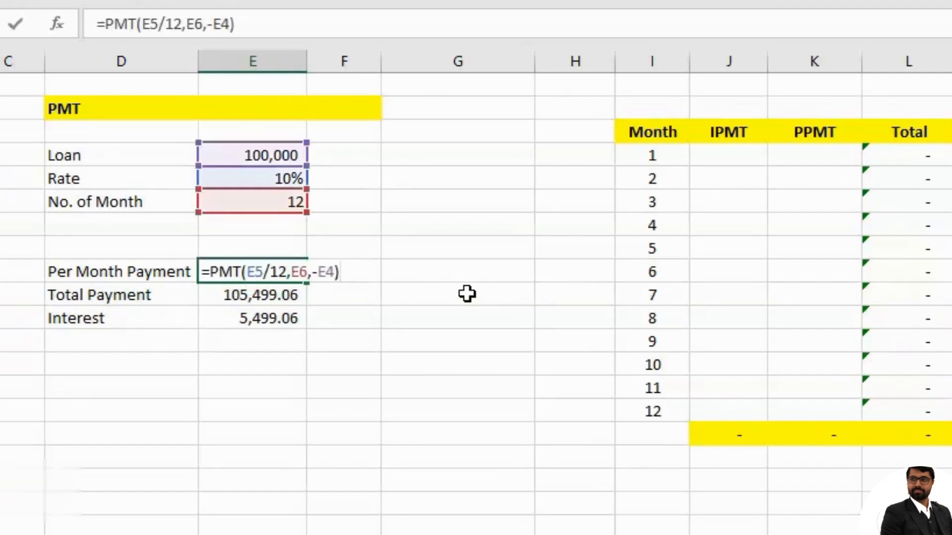
pyautogui.press('Left')
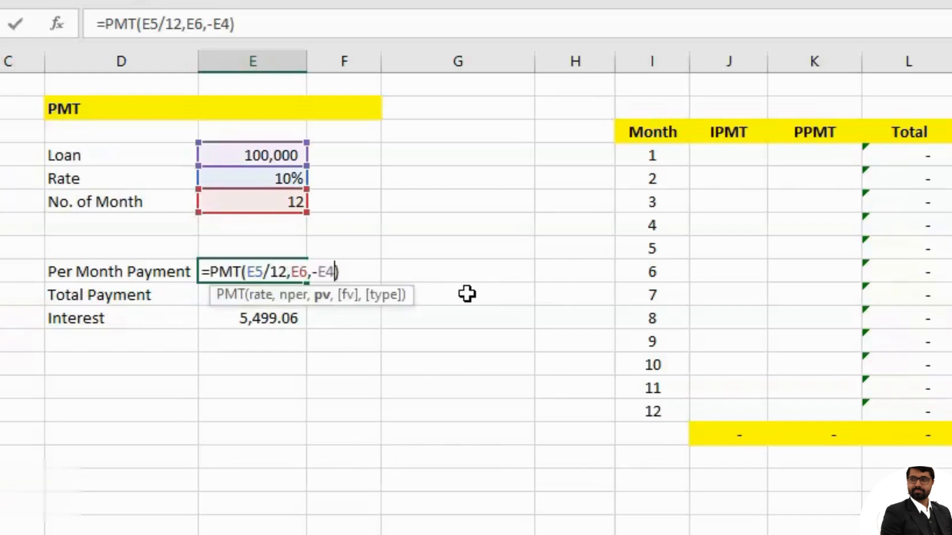
pyautogui.write(',')
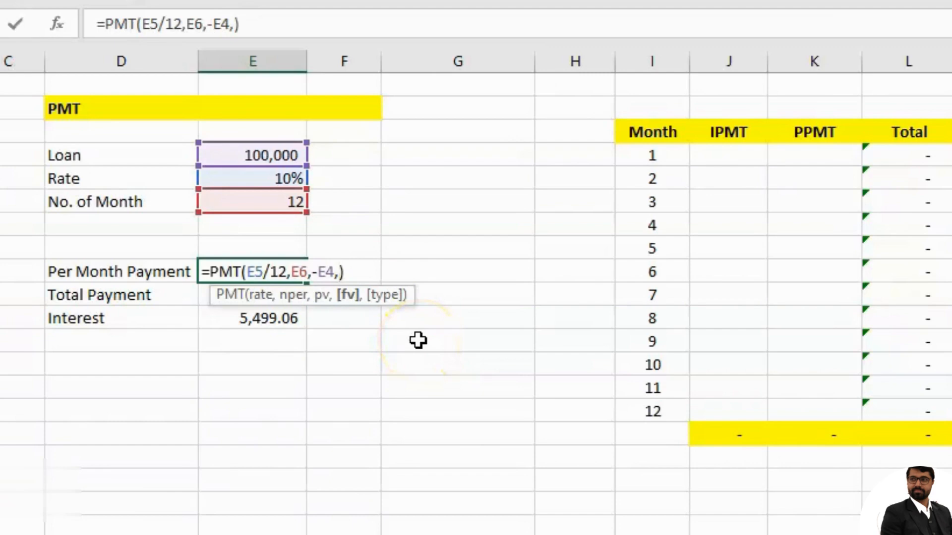
pyautogui.write(',')
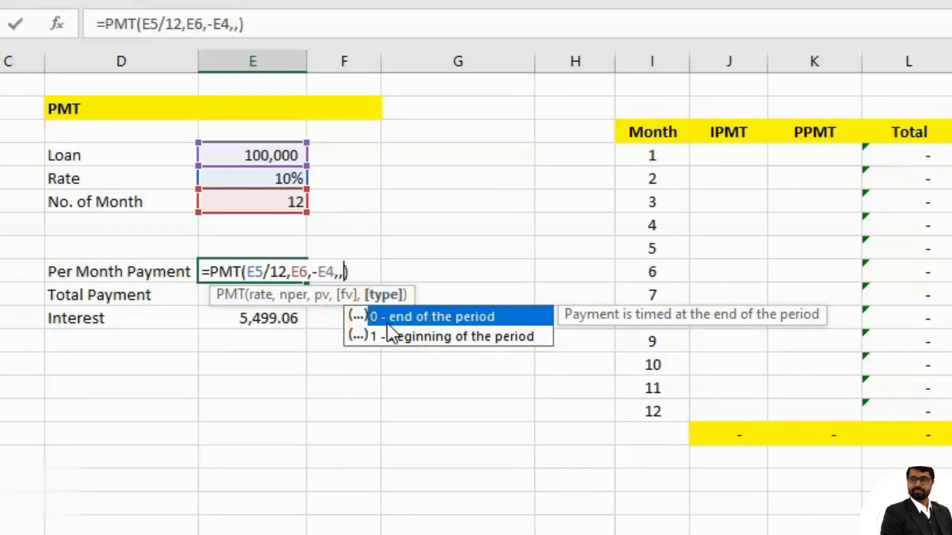
pyautogui.write('1')
pyautogui.press('Return')
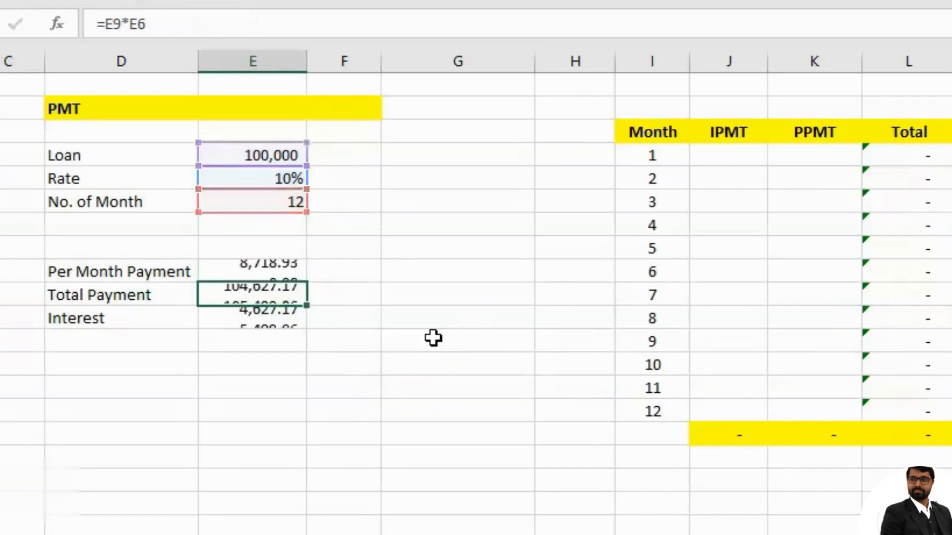
pyautogui.press('Up')
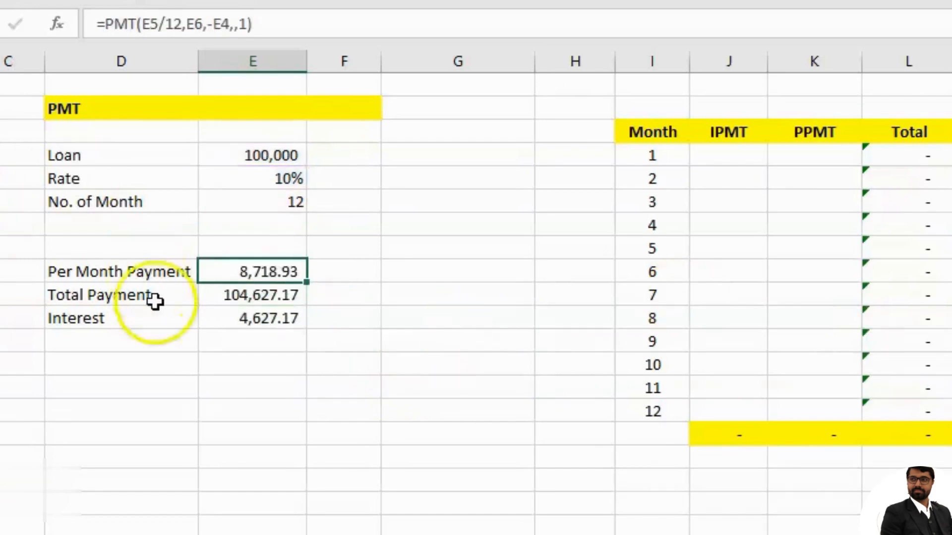
# Change the payment type in the Per Month Payment formula to 0 (end of the period)
pyautogui.click(278, 322)
pyautogui.click(281, 268)
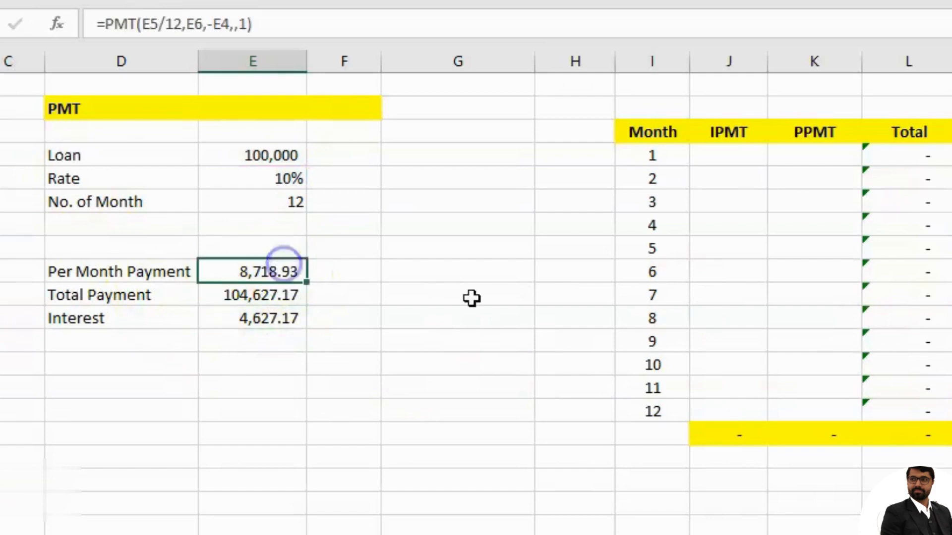
pyautogui.press('F2')
pyautogui.press('Left')
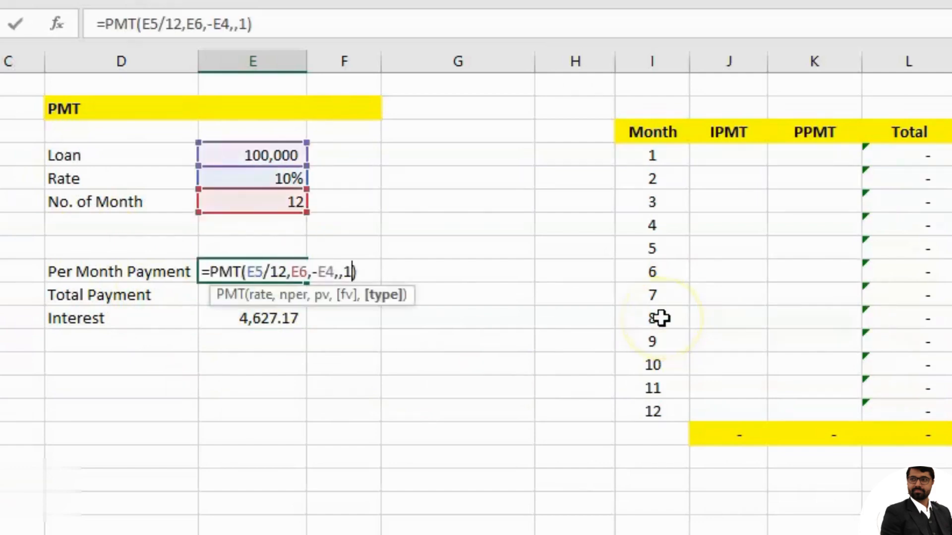
pyautogui.press('BackSpace')
pyautogui.write('0')
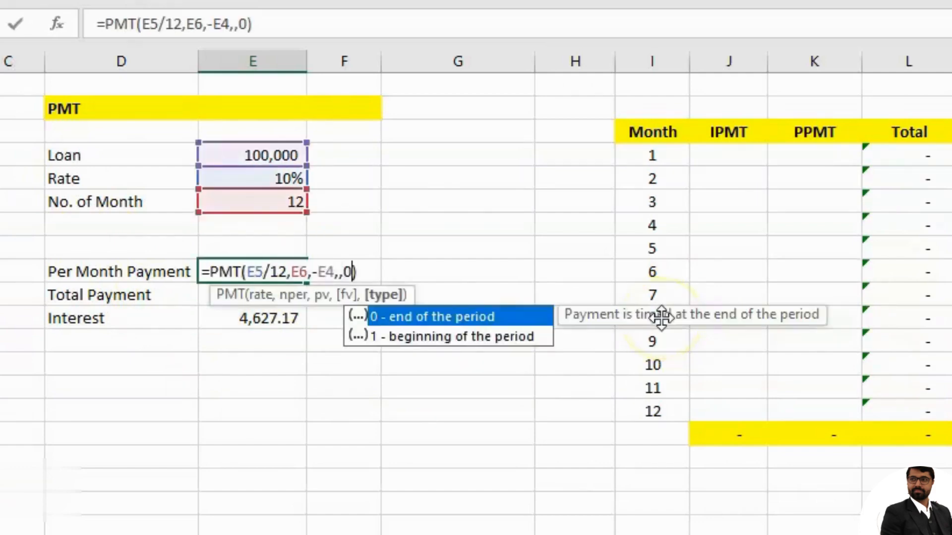
pyautogui.press('BackSpace')
pyautogui.press('Return')
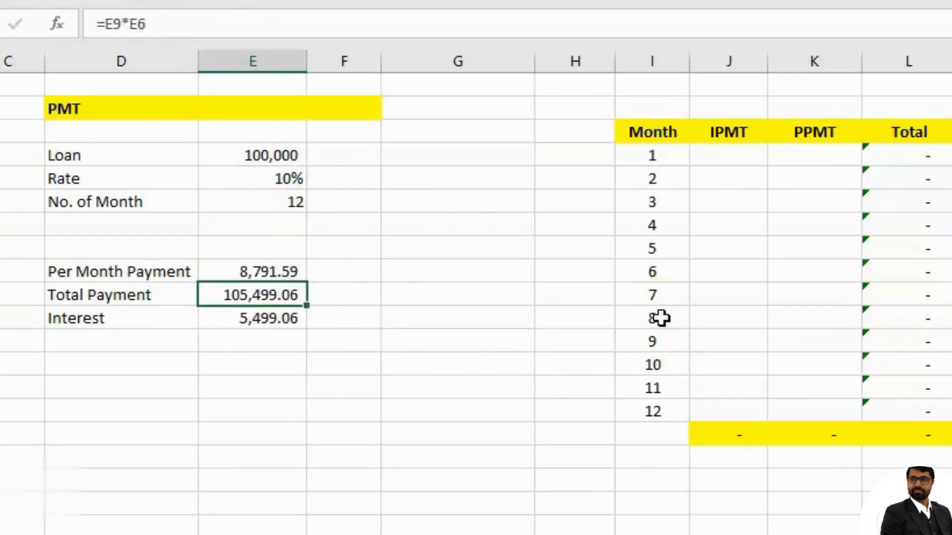
# Examine the Per Month Payment, Total Payment and Interest results and the Month column of the payment schedule
pyautogui.press('Up')
pyautogui.press('Down')
pyautogui.press('Down')
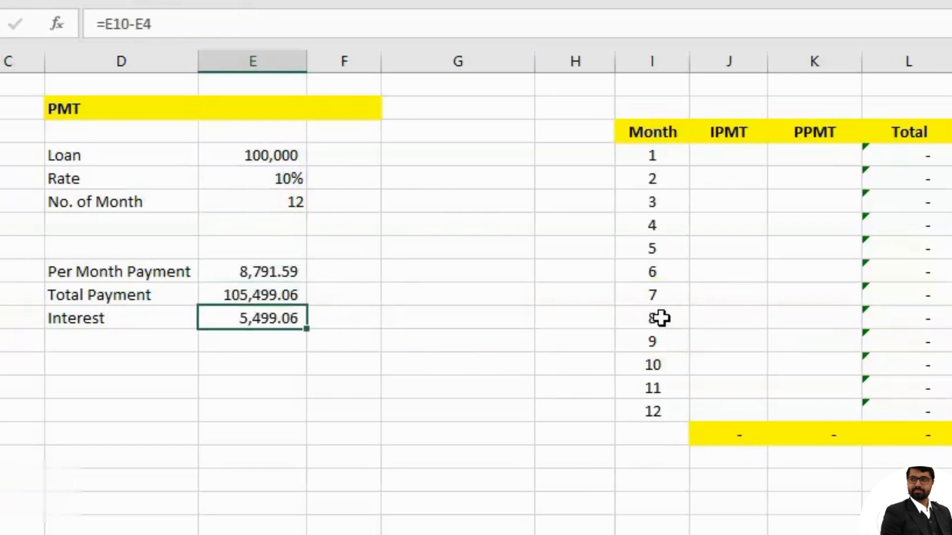
pyautogui.press('Right')
pyautogui.press('Left')
pyautogui.click(667, 249)
pyautogui.click(647, 295)
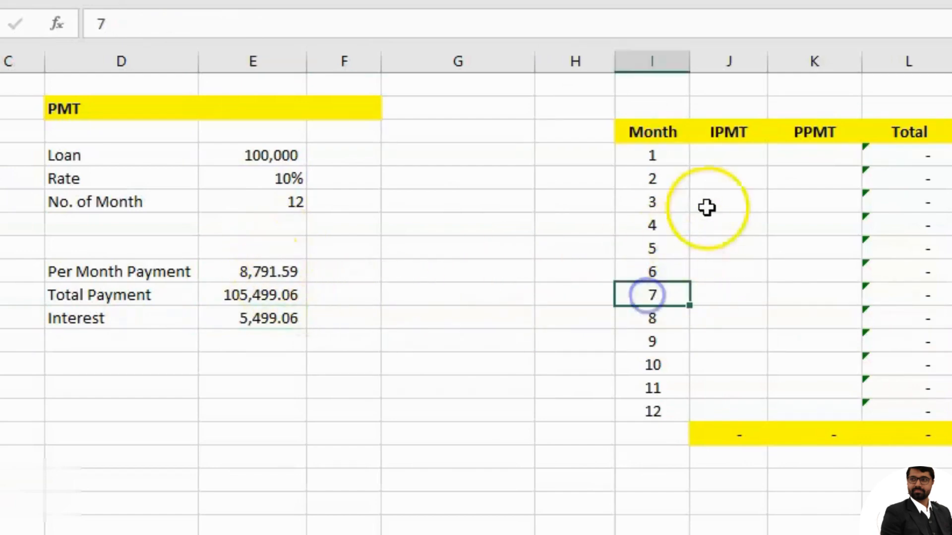
pyautogui.click(276, 326)
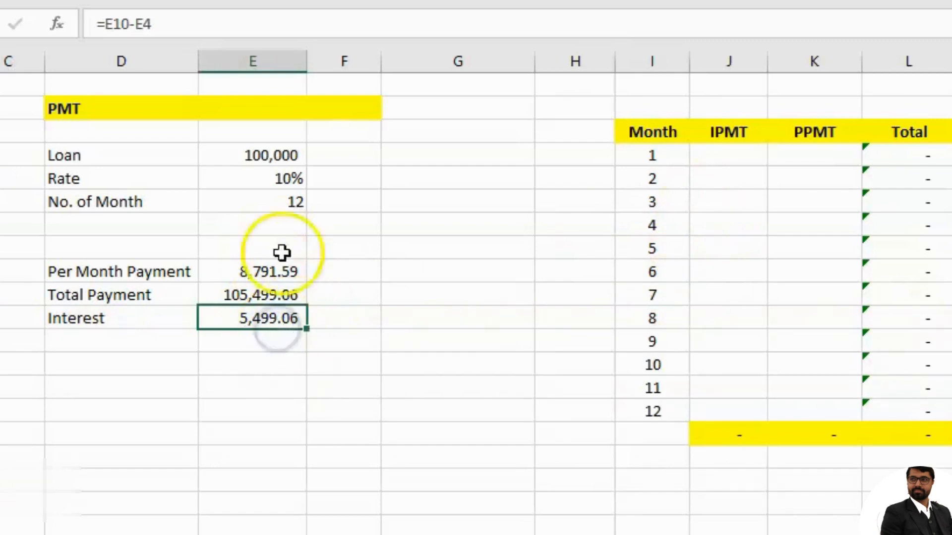
# Start an IPMT formula in the month 1 IPMT cell with the absolute monthly rate $E$5/12
pyautogui.click(731, 162)
pyautogui.write('=im')
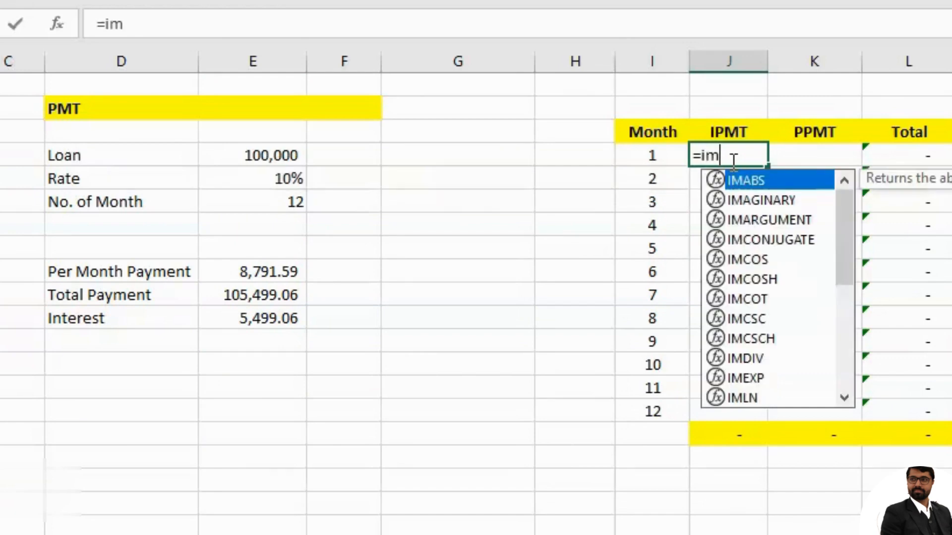
pyautogui.press('BackSpace')
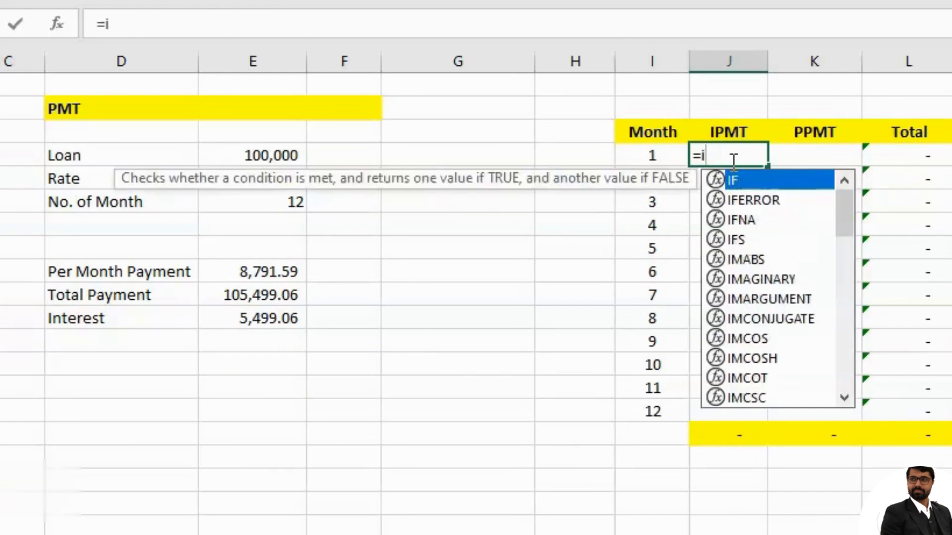
pyautogui.write('p')
pyautogui.press('Tab')
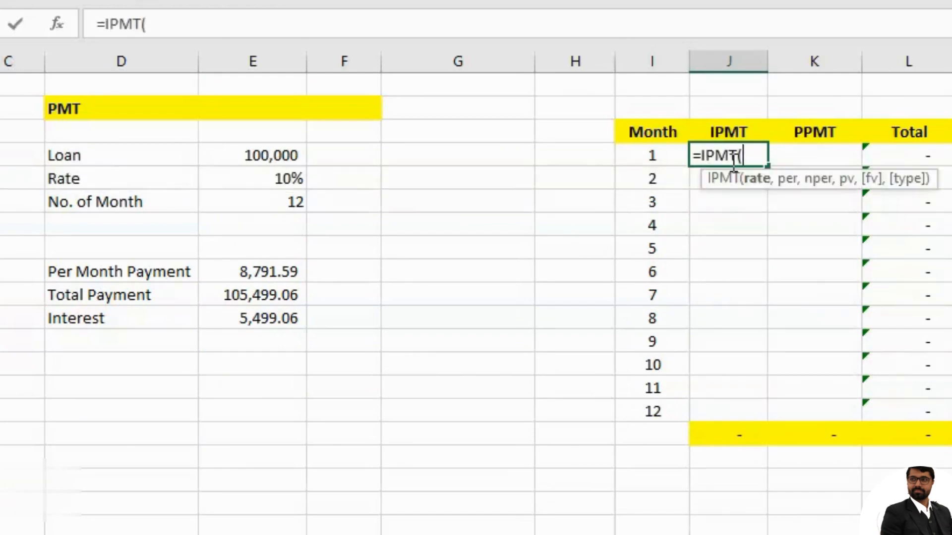
pyautogui.press('Left')
pyautogui.press('Left')
pyautogui.press('Left')
pyautogui.press('Left')
pyautogui.press('Left')
pyautogui.press('Down')
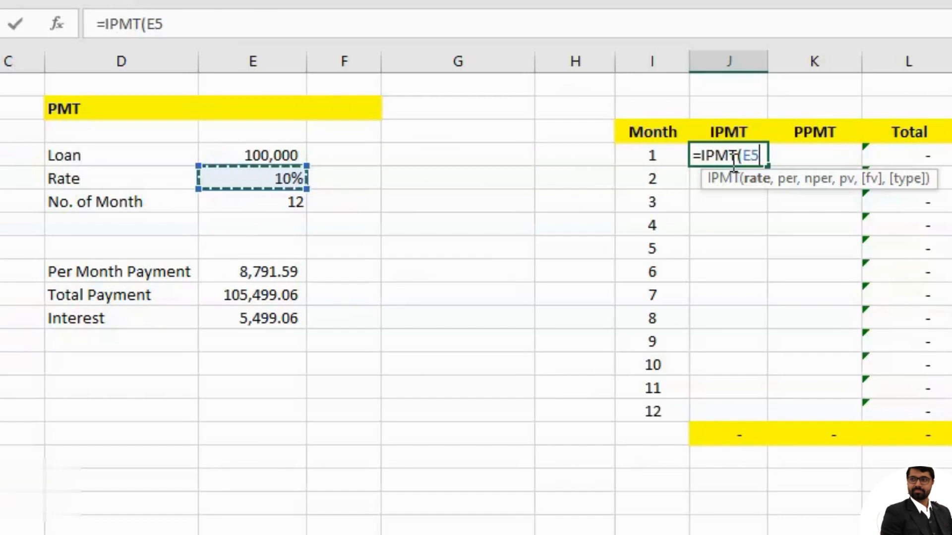
pyautogui.press('F2')
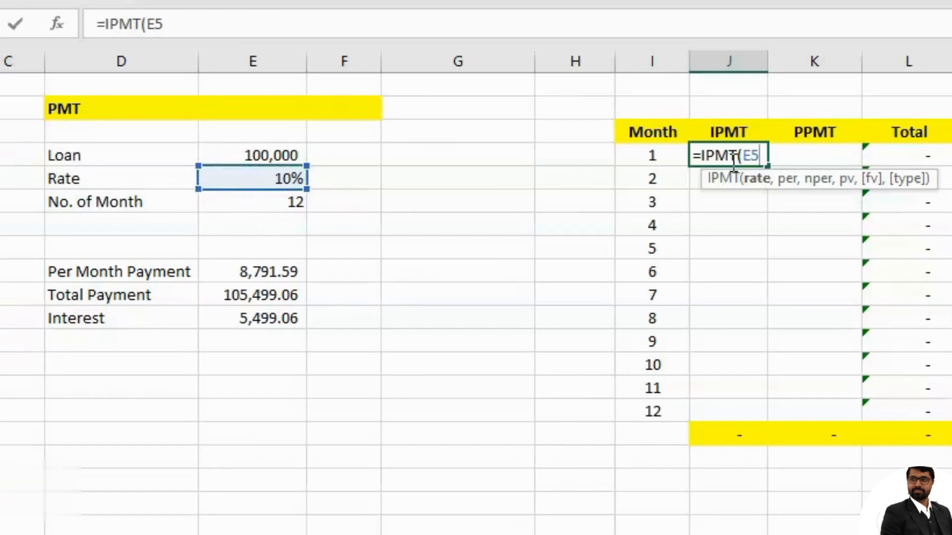
pyautogui.press('F4')
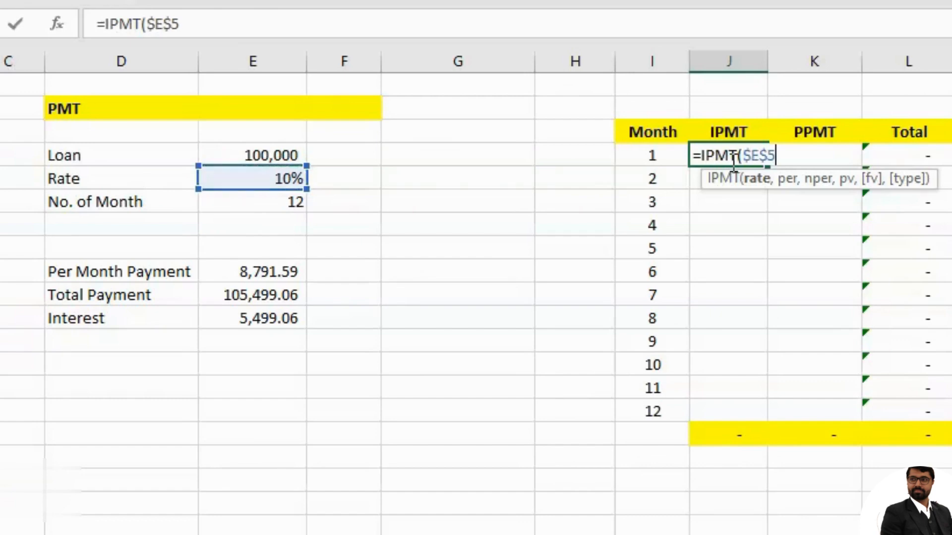
pyautogui.write('/12,')
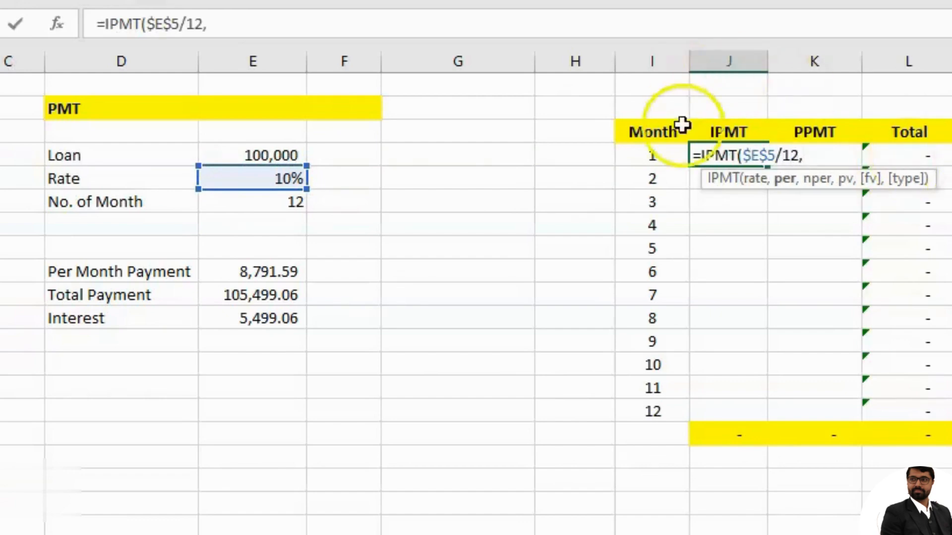
# Add month cell I4 as the period and absolute $E$6 as the number of periods to the IPMT formula
pyautogui.click(667, 155)
pyautogui.write(',')
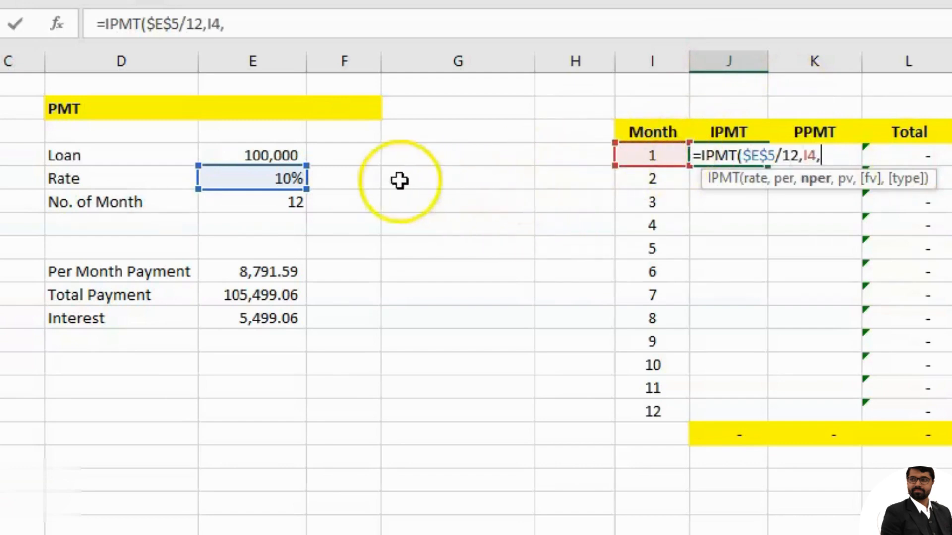
pyautogui.click(287, 211)
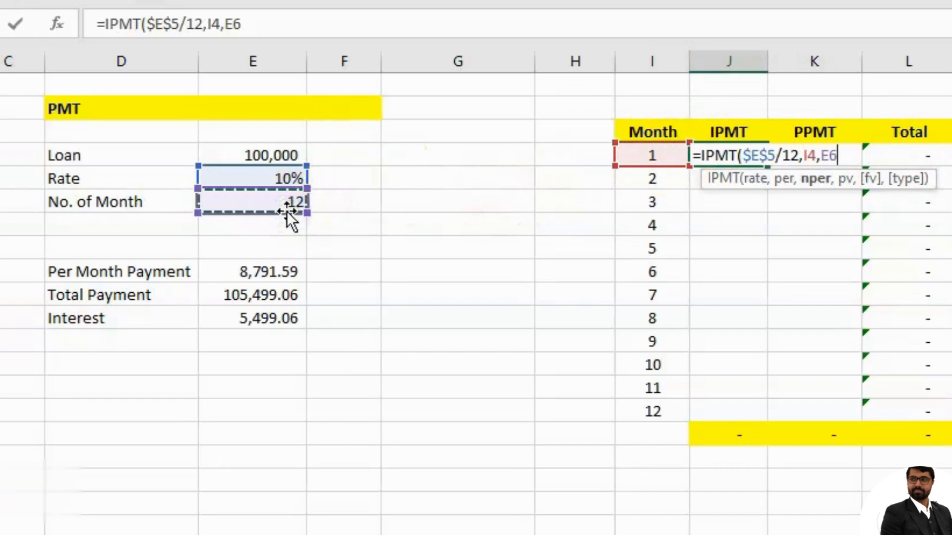
pyautogui.press('F4')
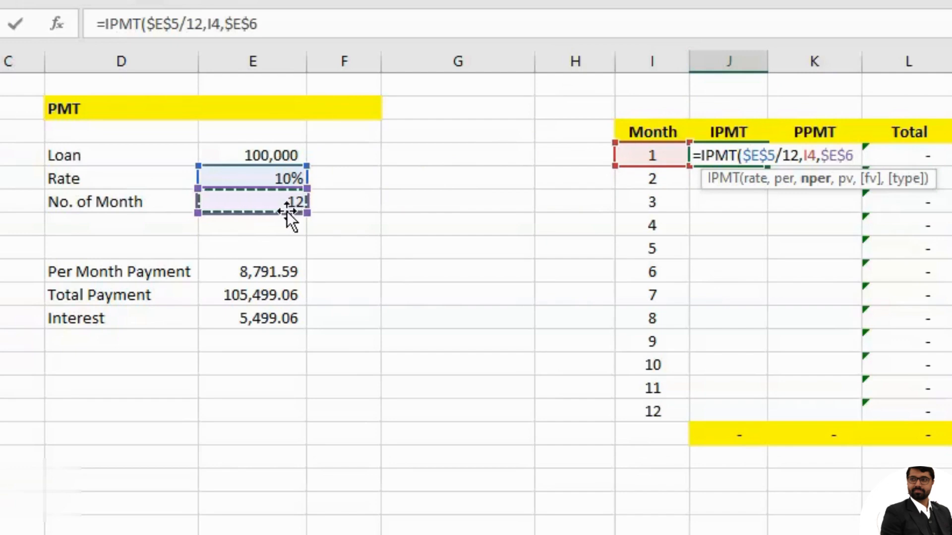
pyautogui.write(',')
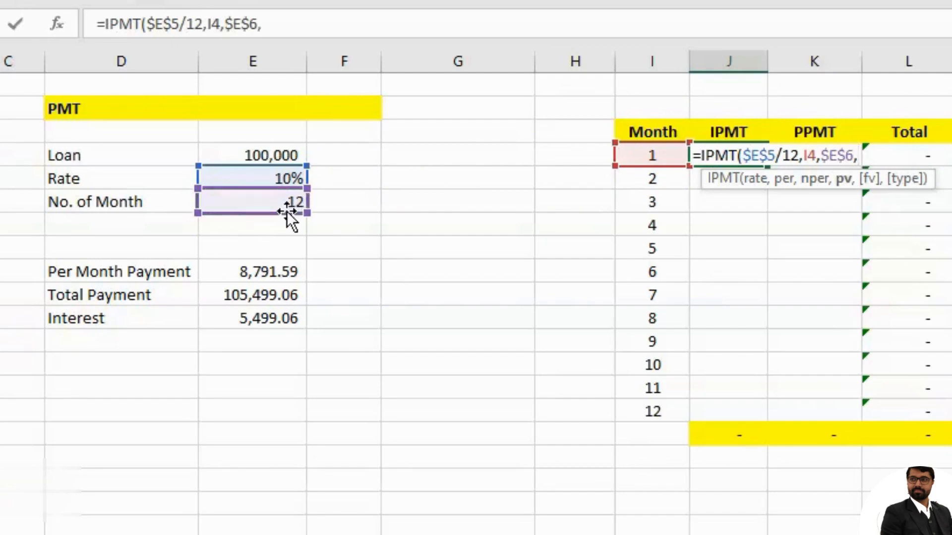
pyautogui.click(226, 155)
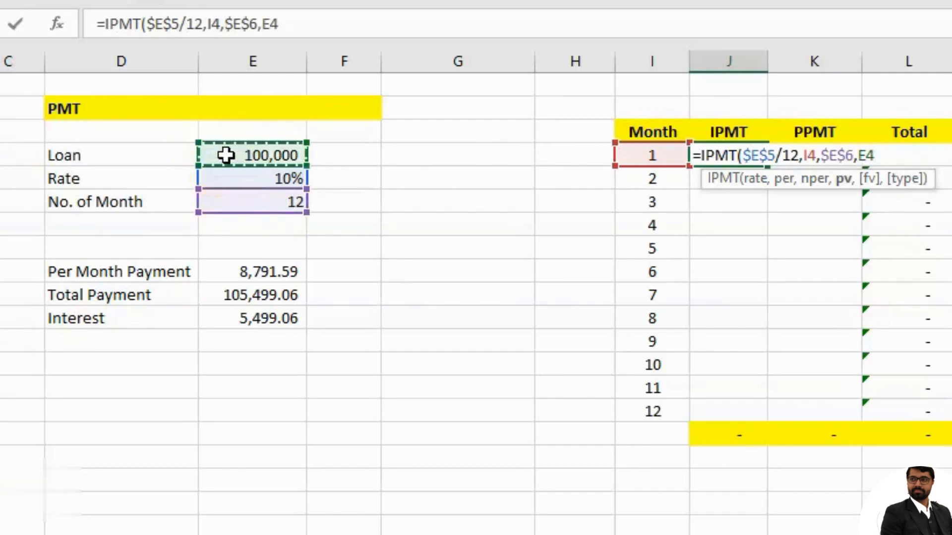
pyautogui.press('F4')
pyautogui.press('Left')
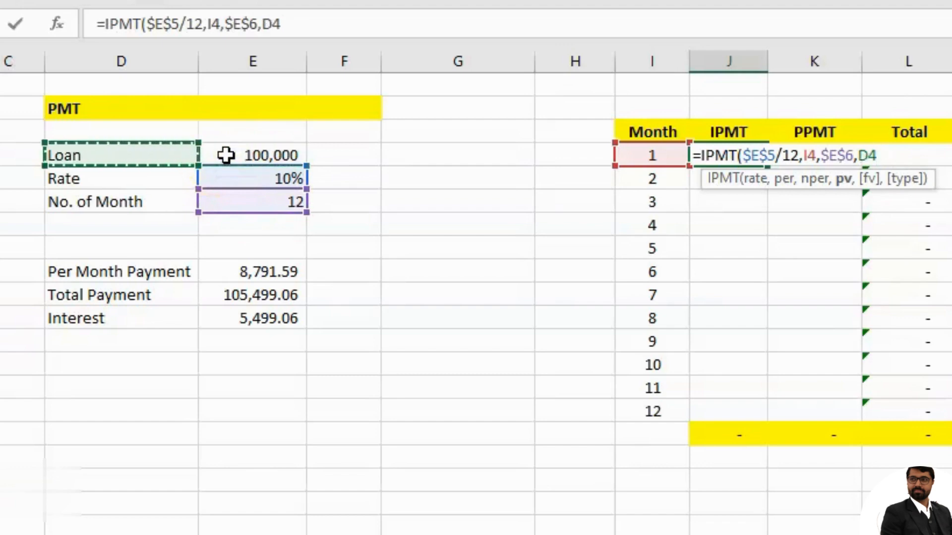
pyautogui.press('Right')
pyautogui.press('Right')
pyautogui.press('Right')
pyautogui.press('Right')
pyautogui.press('Right')
pyautogui.press('Right')
pyautogui.press('Right')
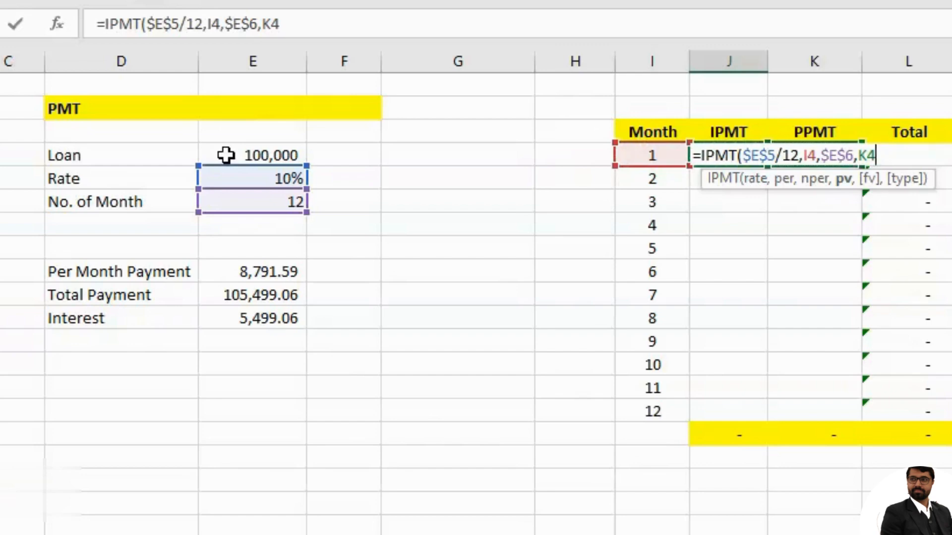
pyautogui.press('BackSpace')
pyautogui.press('BackSpace')
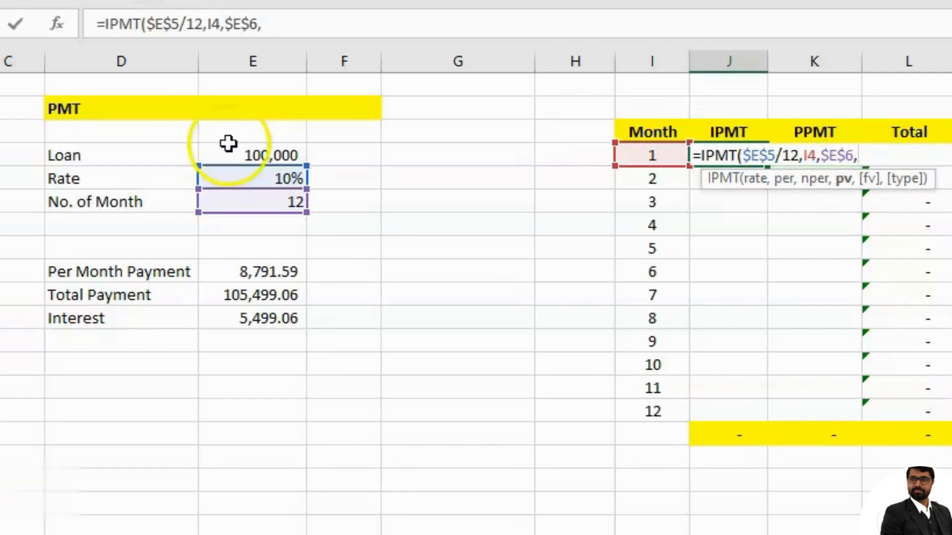
# Complete the month 1 formula with the negated absolute loan amount as present value: =IPMT($E$5/12,I4,$E$6,-$E$4)
pyautogui.click(263, 156)
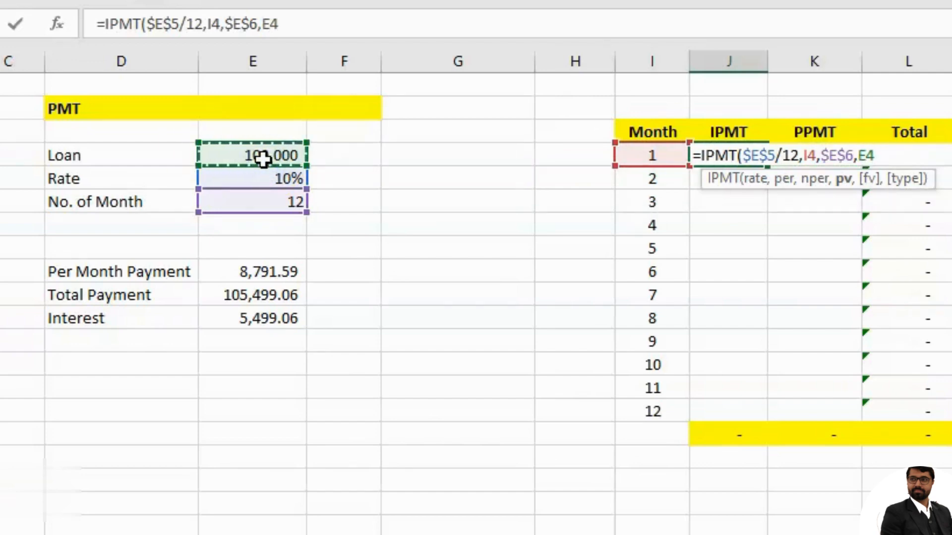
pyautogui.press('F4')
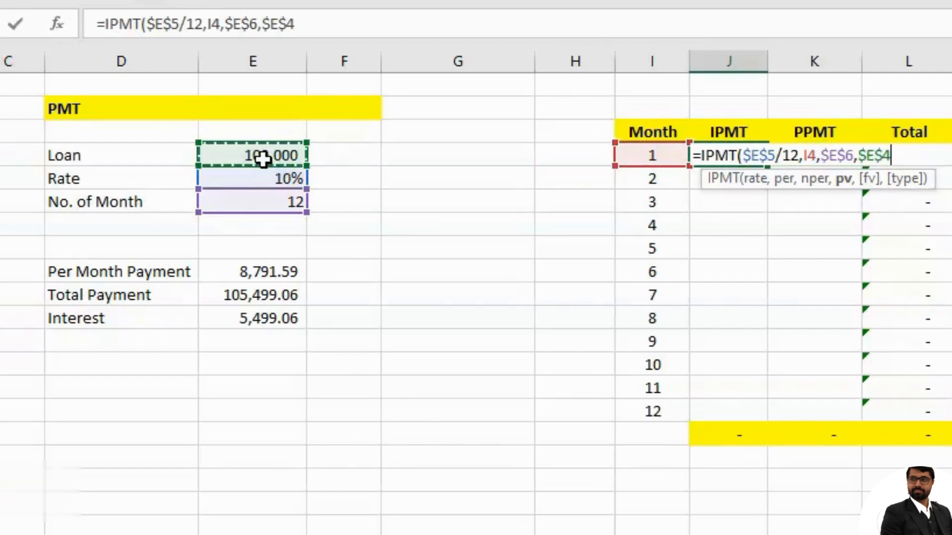
pyautogui.click(263, 24)
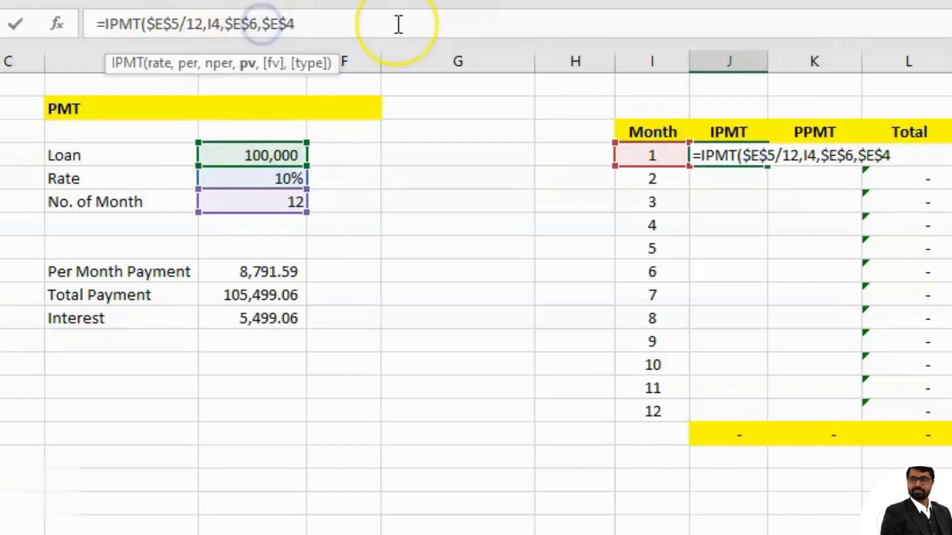
pyautogui.write('-$E$4')
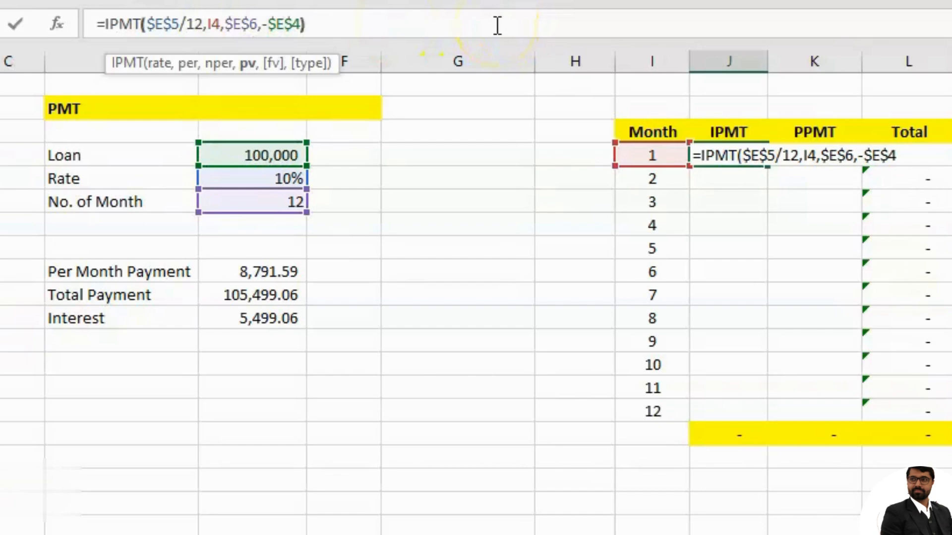
pyautogui.write(')')
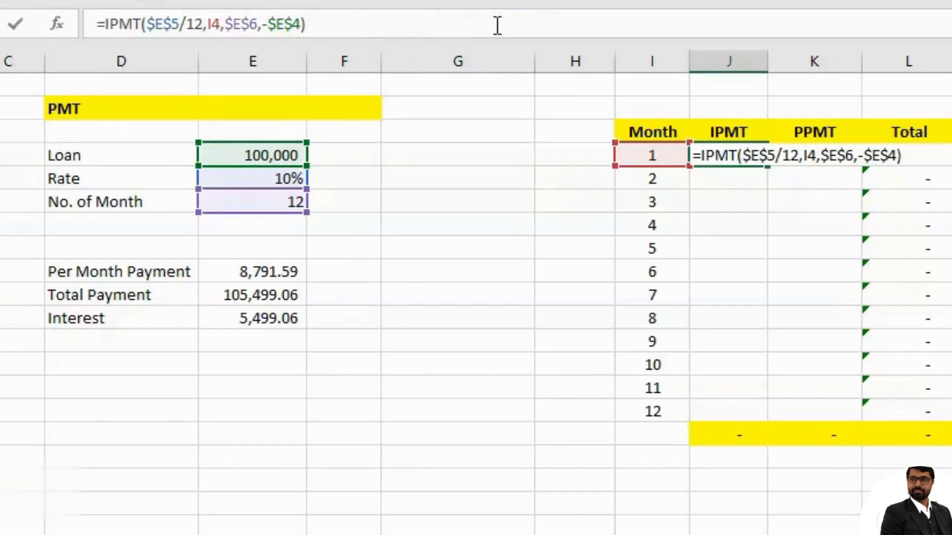
pyautogui.press('Return')
pyautogui.press('Up')
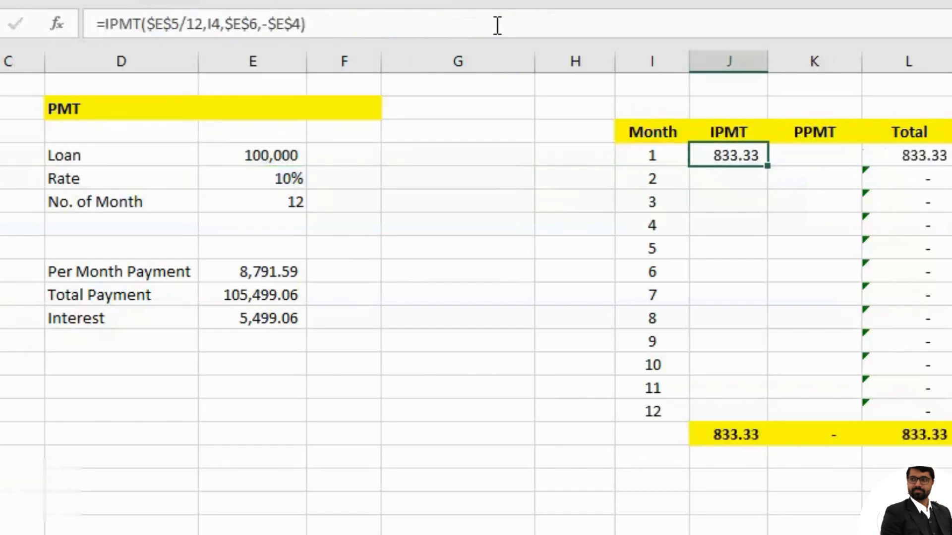
# Fill the IPMT formula down through month 12 and review the interest for the first five months
pyautogui.doubleClick(773, 167)
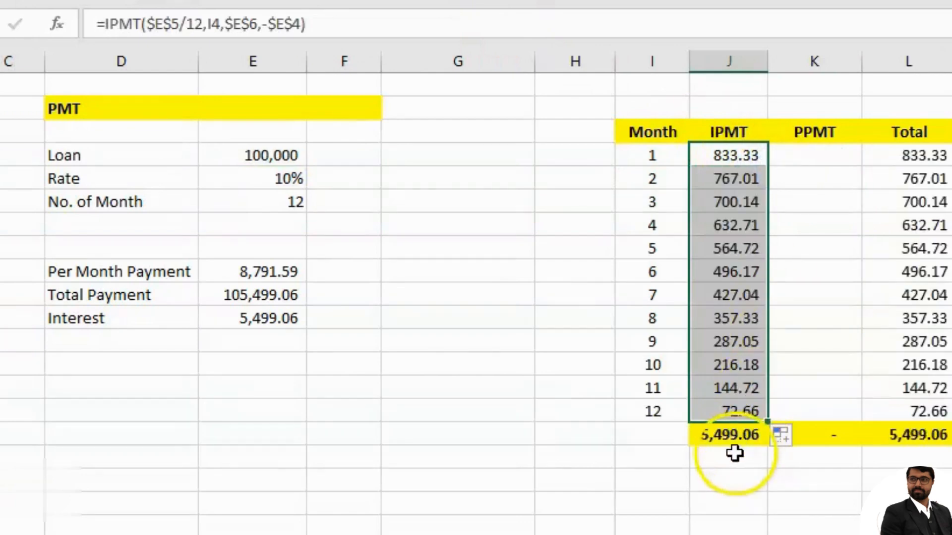
pyautogui.click(733, 202)
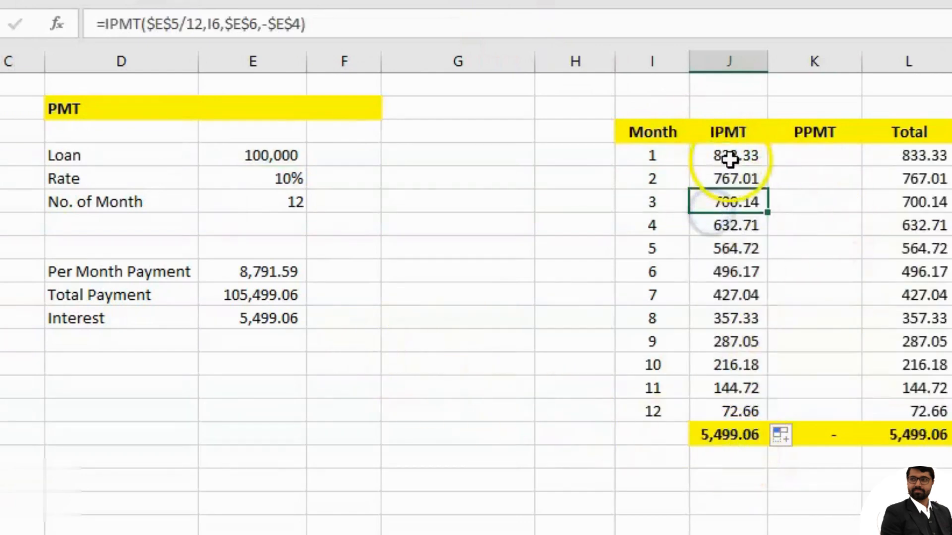
pyautogui.moveTo(730, 159); pyautogui.dragTo(733, 244)
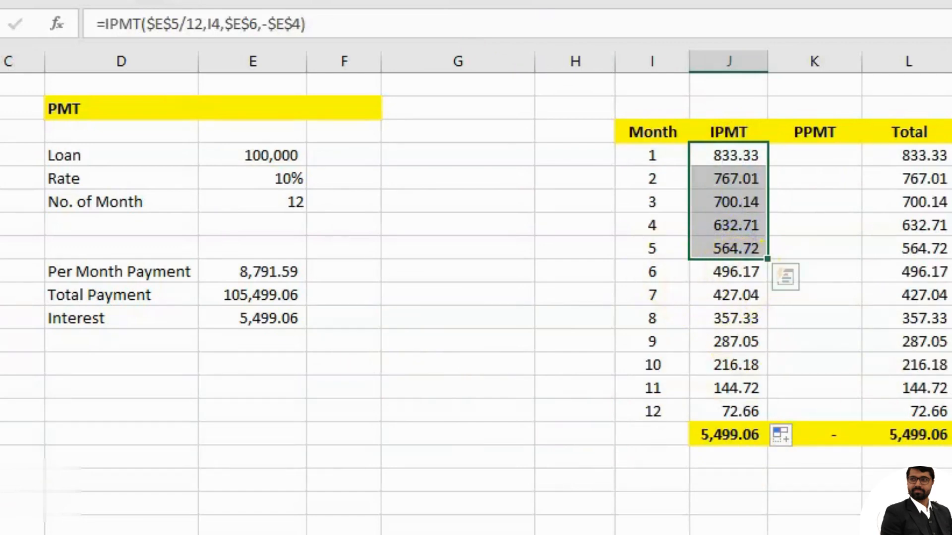
# Start a PPMT formula in the month 1 PPMT cell with the absolute monthly rate $E$5/12
pyautogui.click(823, 155)
pyautogui.write('=pp')
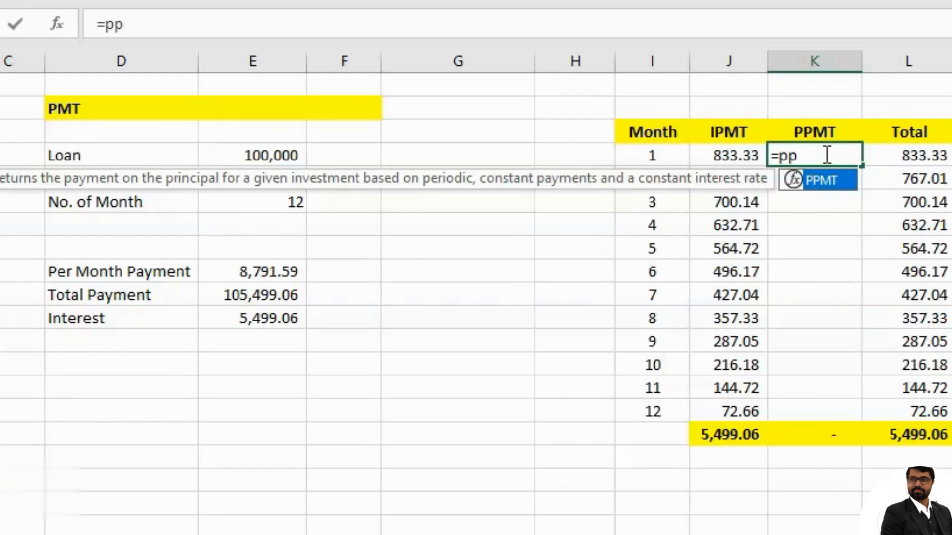
pyautogui.press('Tab')
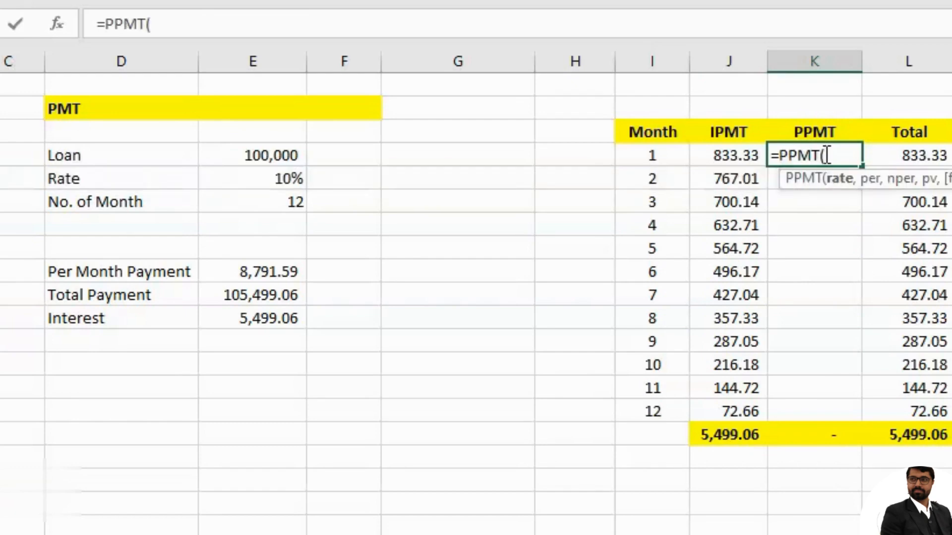
pyautogui.click(276, 182)
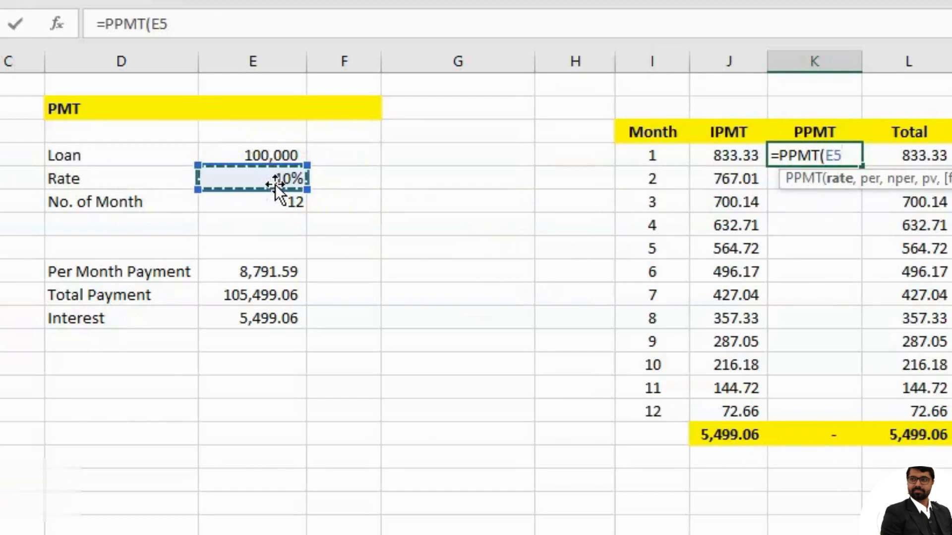
pyautogui.press('F4')
pyautogui.write('/12')
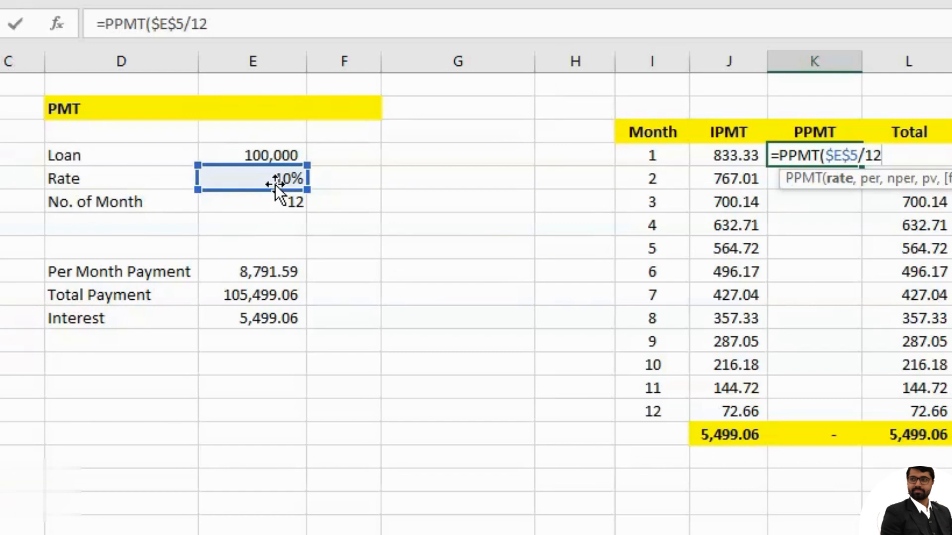
pyautogui.write(',')
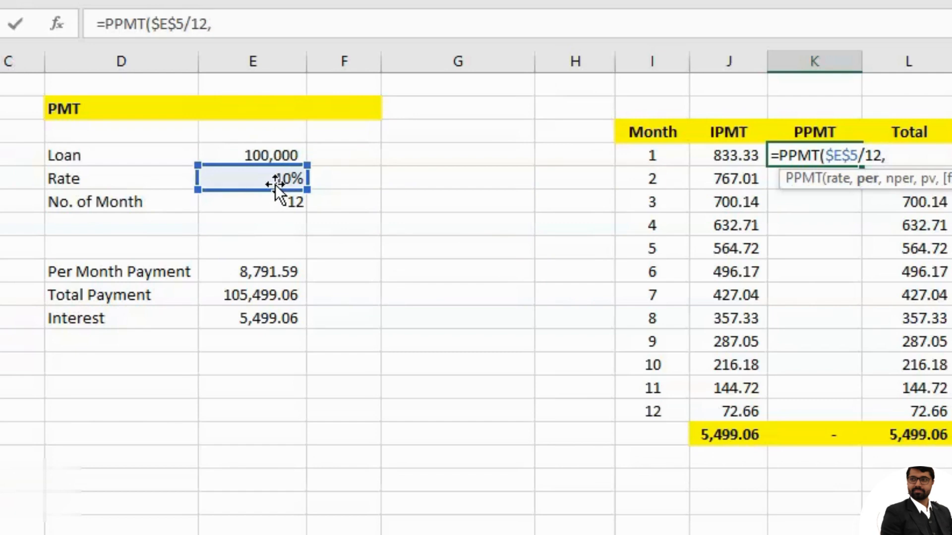
# Add month cell I4 as the period and absolute $E$6 as the number of periods to the PPMT formula
pyautogui.click(644, 158)
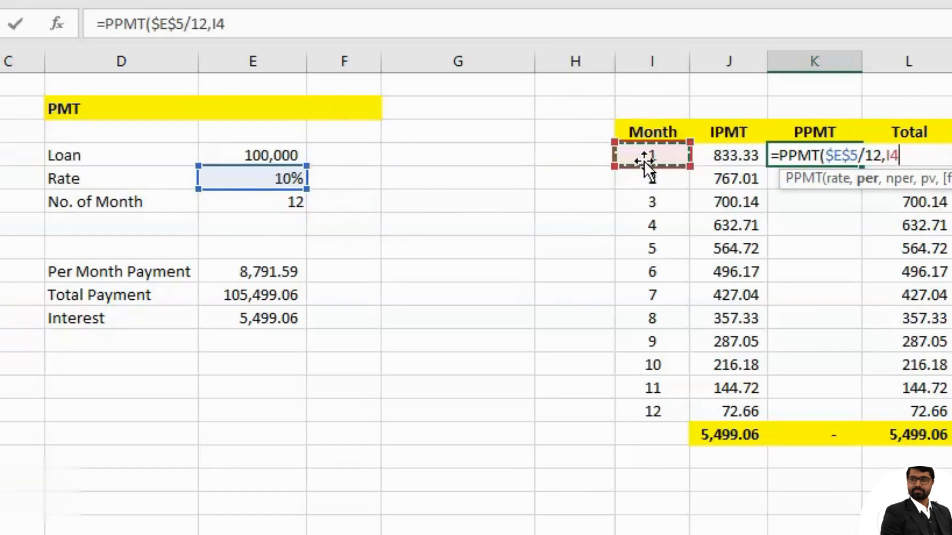
pyautogui.write(',')
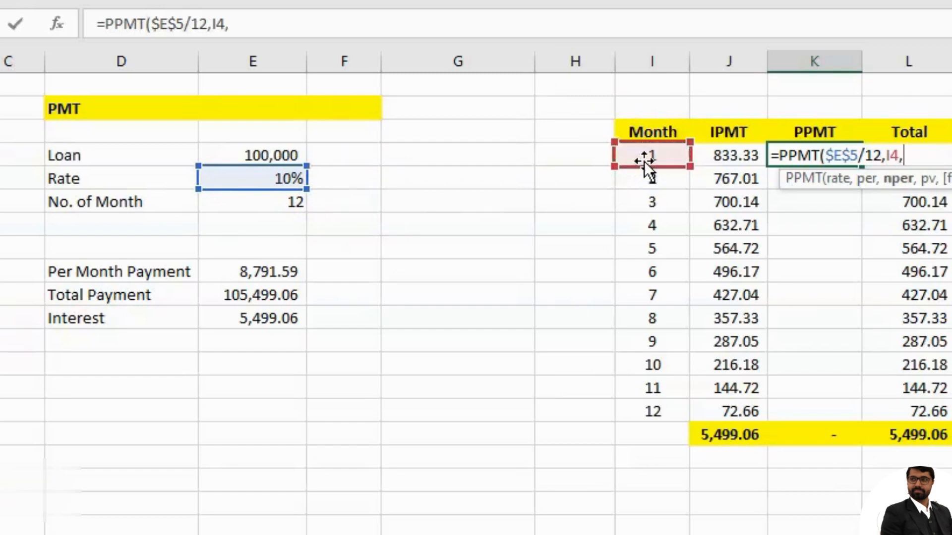
pyautogui.click(289, 205)
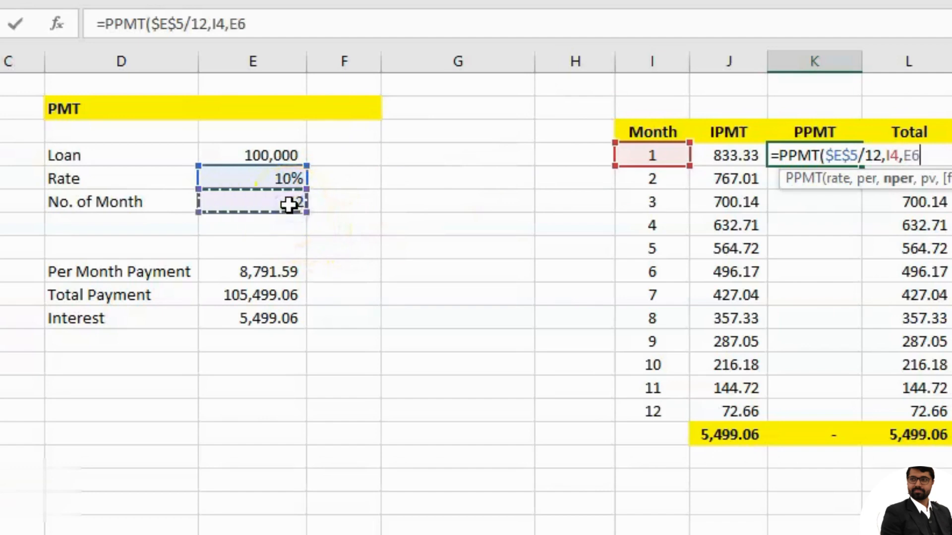
pyautogui.press('F4')
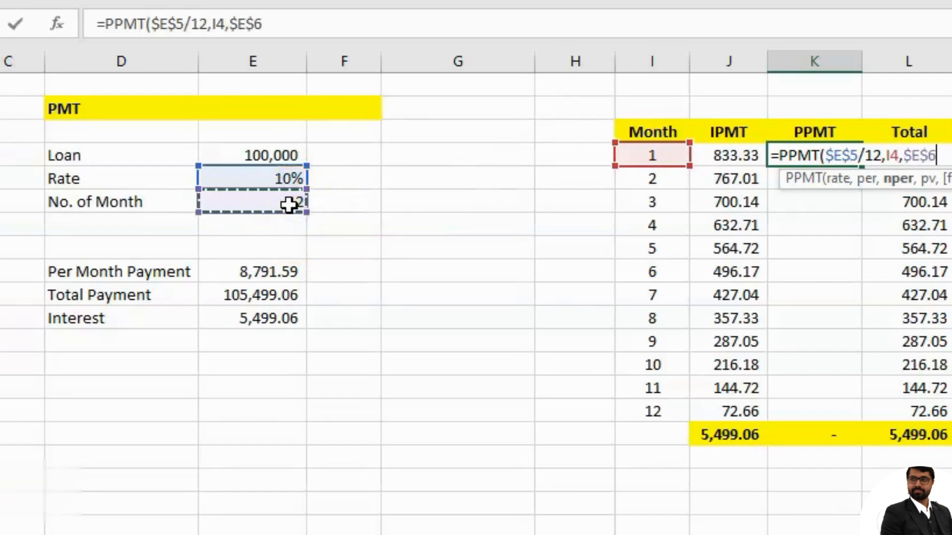
pyautogui.write(',')
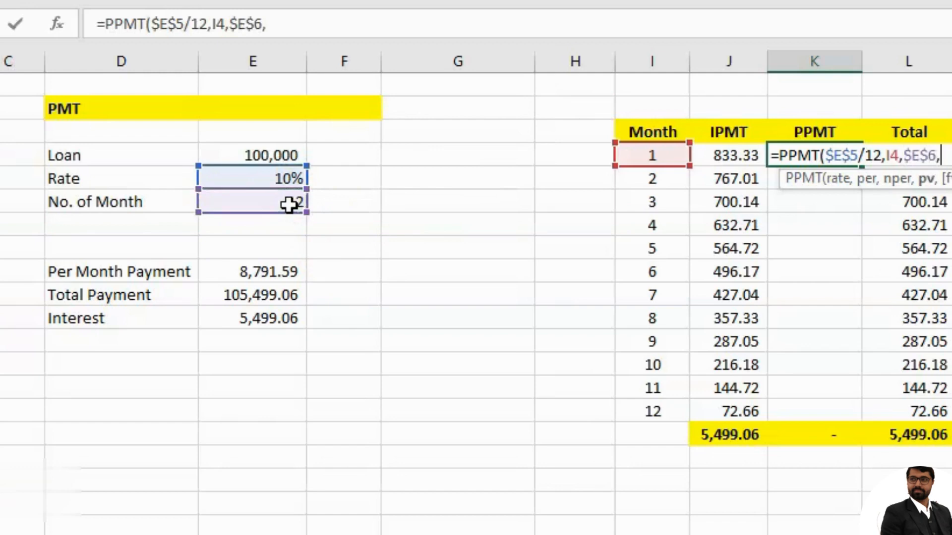
# Complete the month 1 principal formula with the negated absolute loan amount as present value: =PPMT($E$5/12,I4,$E$6,-$E$4)
pyautogui.click(277, 156)
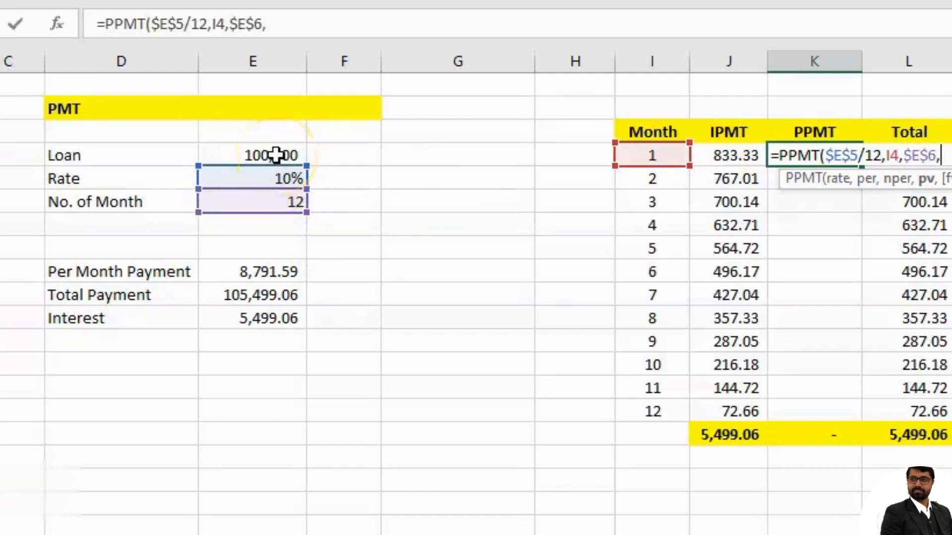
pyautogui.write('-')
pyautogui.click(276, 155)
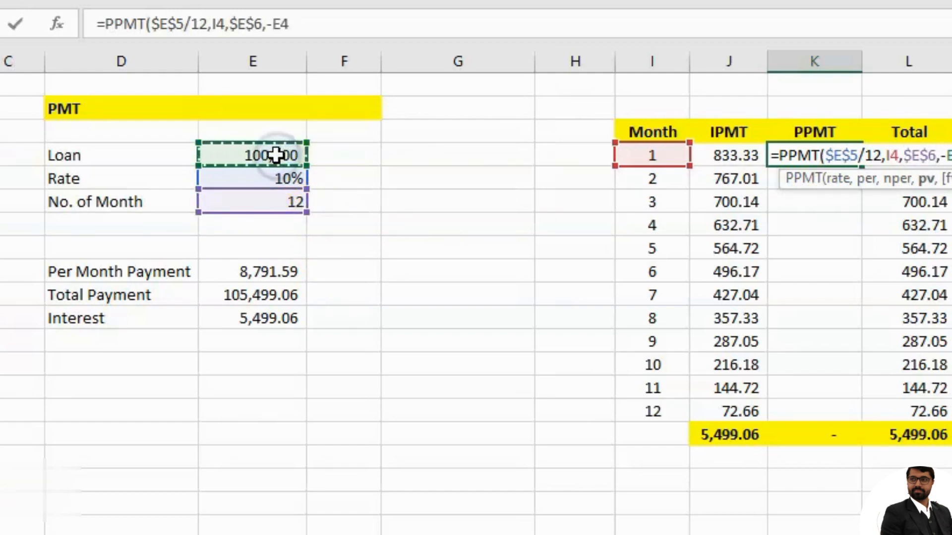
pyautogui.press('F4')
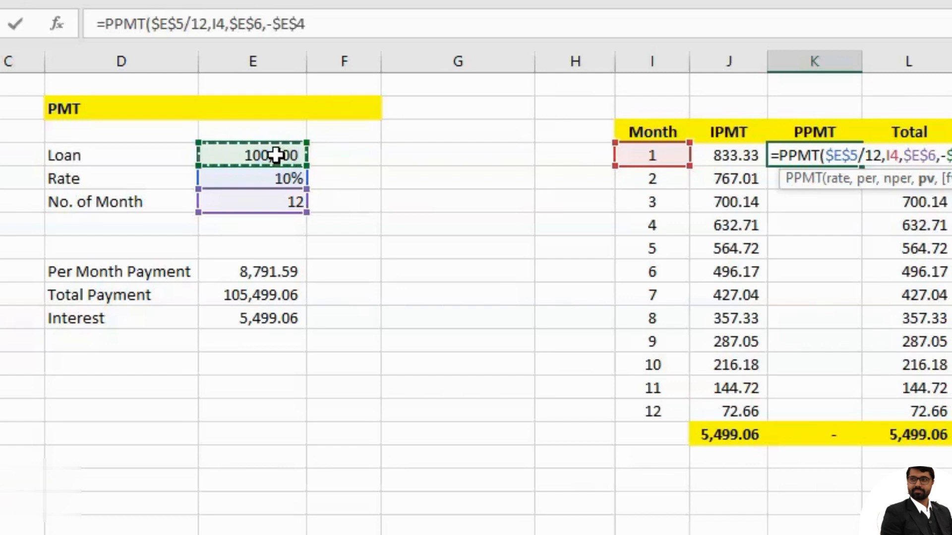
pyautogui.write(')')
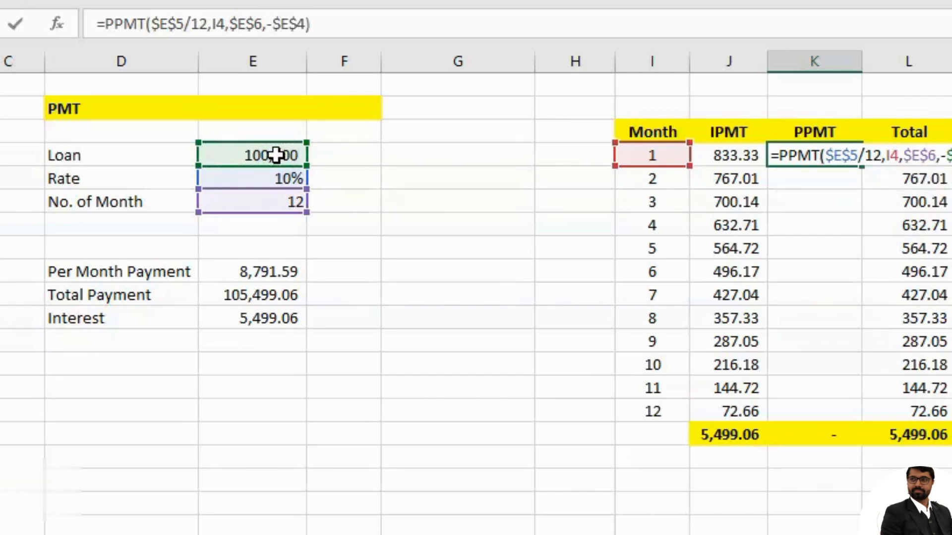
pyautogui.hotkey('ctrl', 'Return')
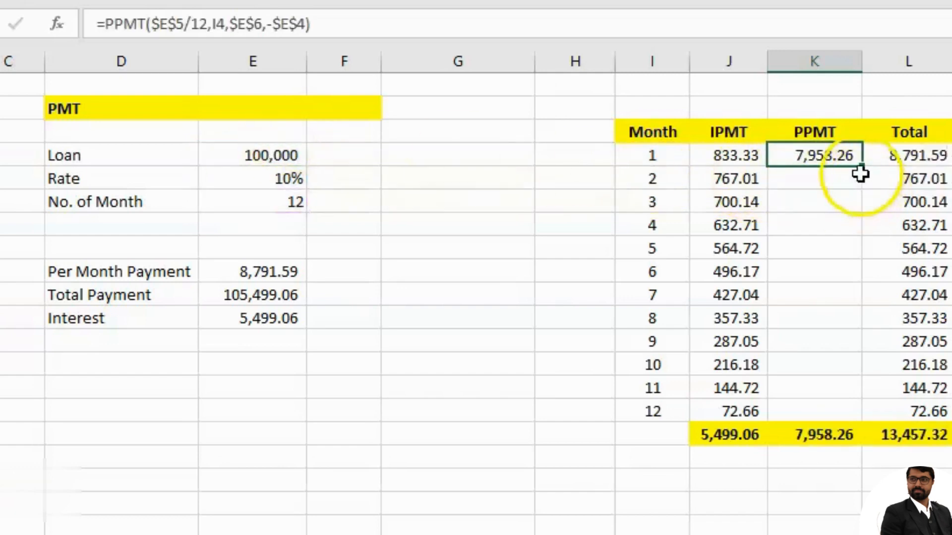
# Fill the PPMT formula down through month 12 and review the schedule's interest, principal and totals
pyautogui.doubleClick(862, 167)
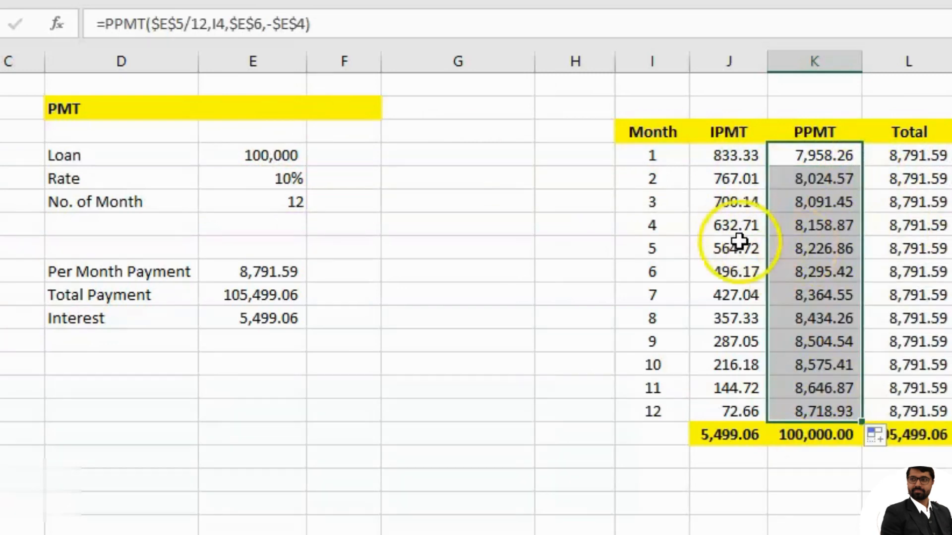
pyautogui.click(568, 248)
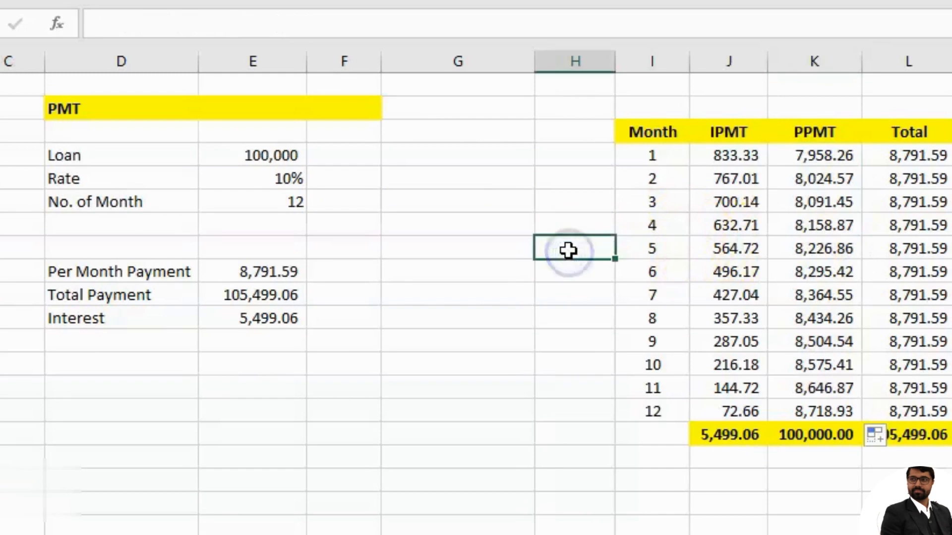
pyautogui.scroll(-1, 567, 250)
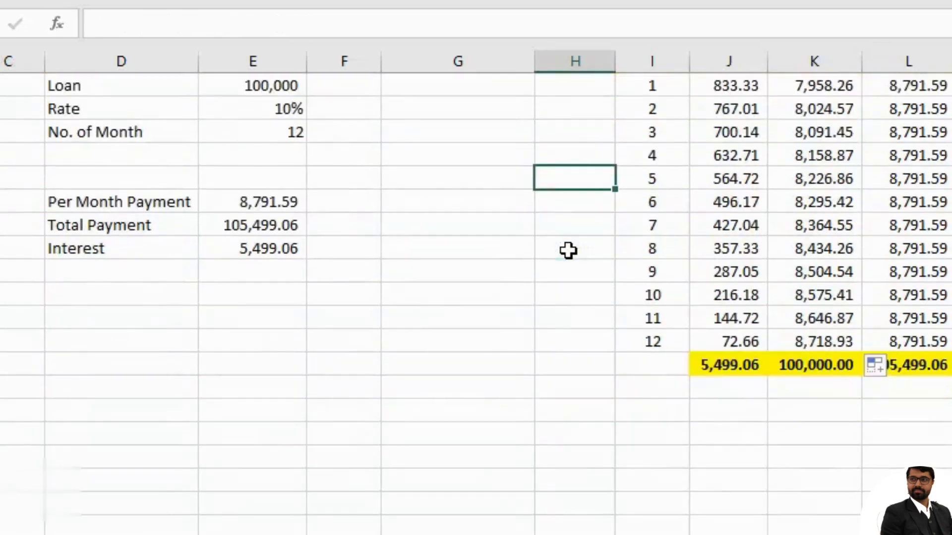
pyautogui.click(738, 227)
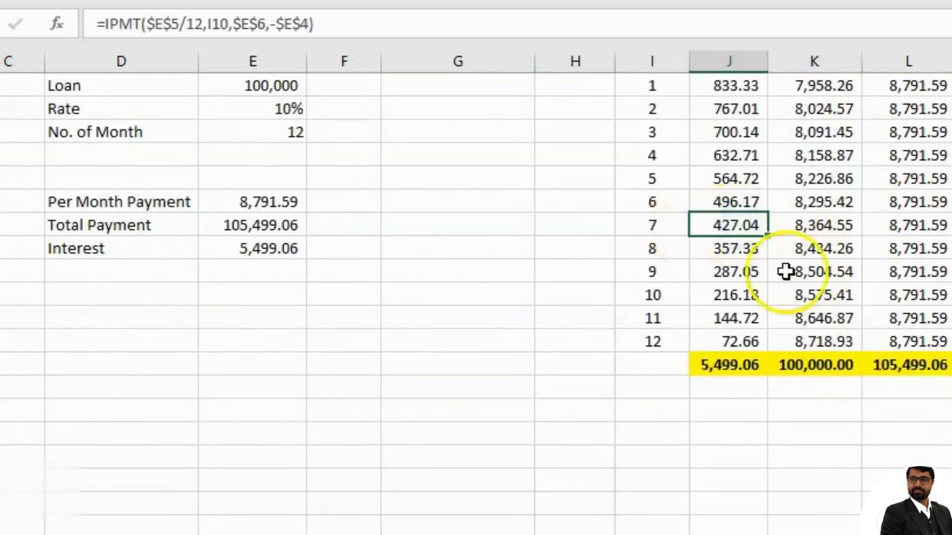
pyautogui.scroll(1, 780, 266)
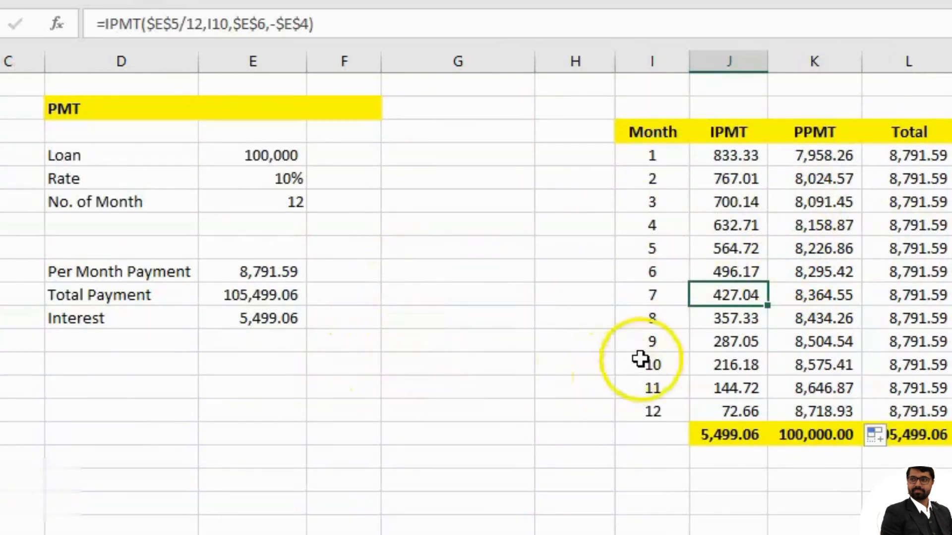
# In the PV section, enter a per month payment of 10000, a rate of 10% and 12 months
pyautogui.scroll(-5, 503, 331)
pyautogui.scroll(-1, 502, 330)
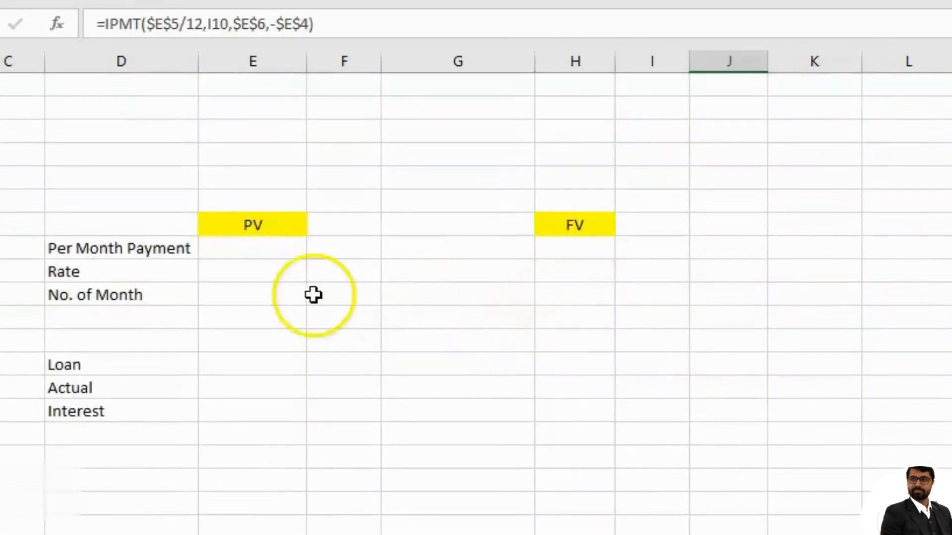
pyautogui.click(269, 258)
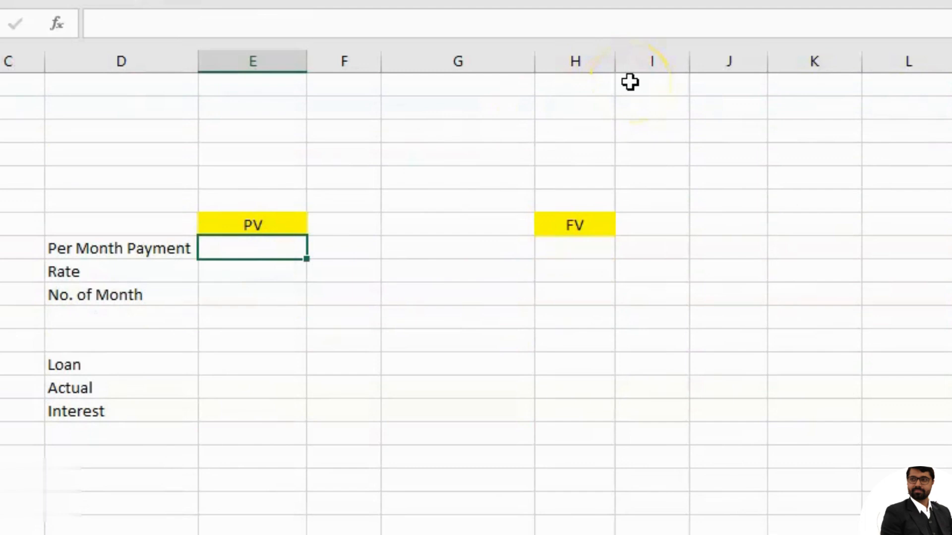
pyautogui.write('10000')
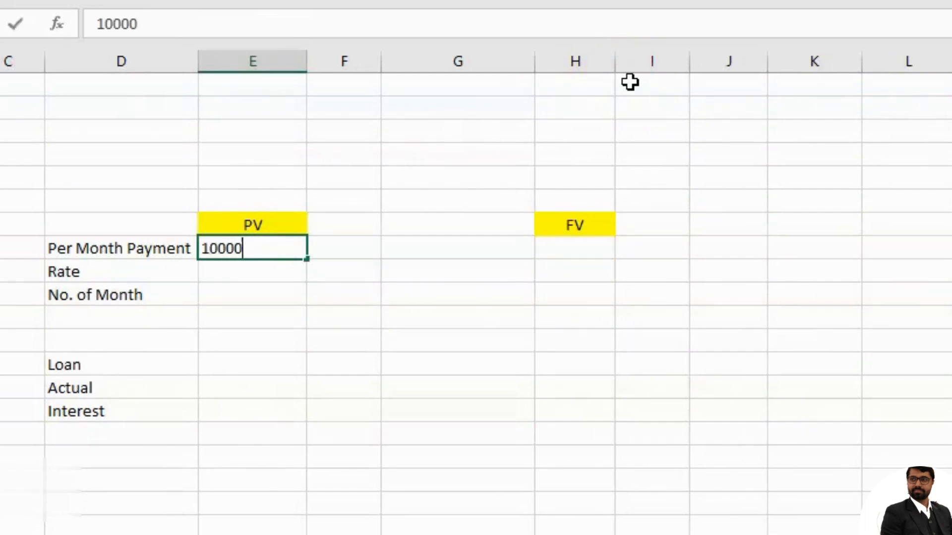
pyautogui.press('Return')
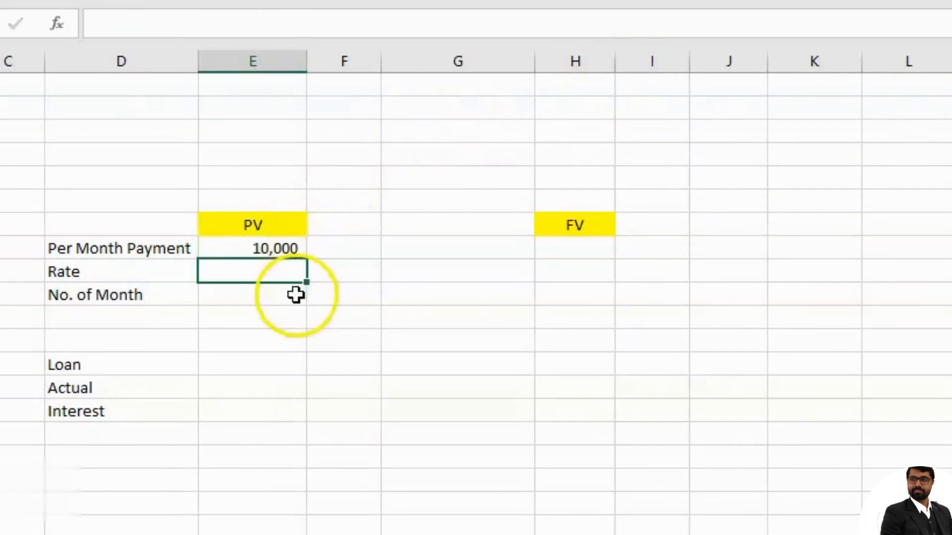
pyautogui.write('10')
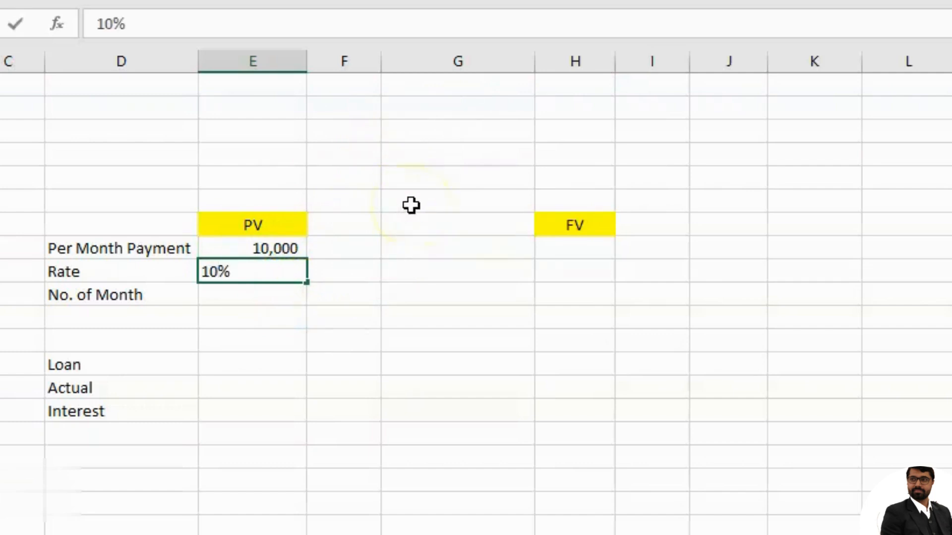
pyautogui.press('Return')
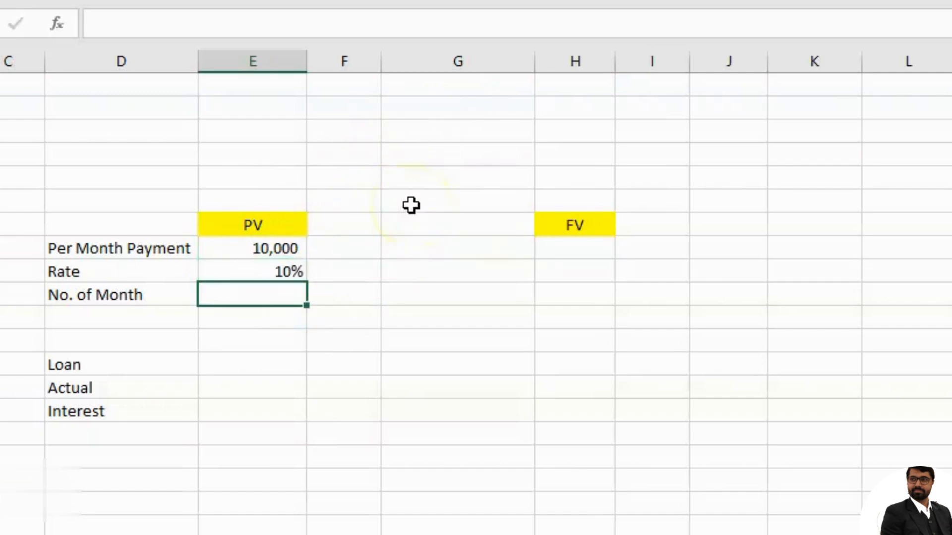
pyautogui.write('12')
pyautogui.press('Return')
# Start a PV formula in the PV section's Loan cell with the monthly rate E27/12
pyautogui.press('Return')
pyautogui.press('Return')
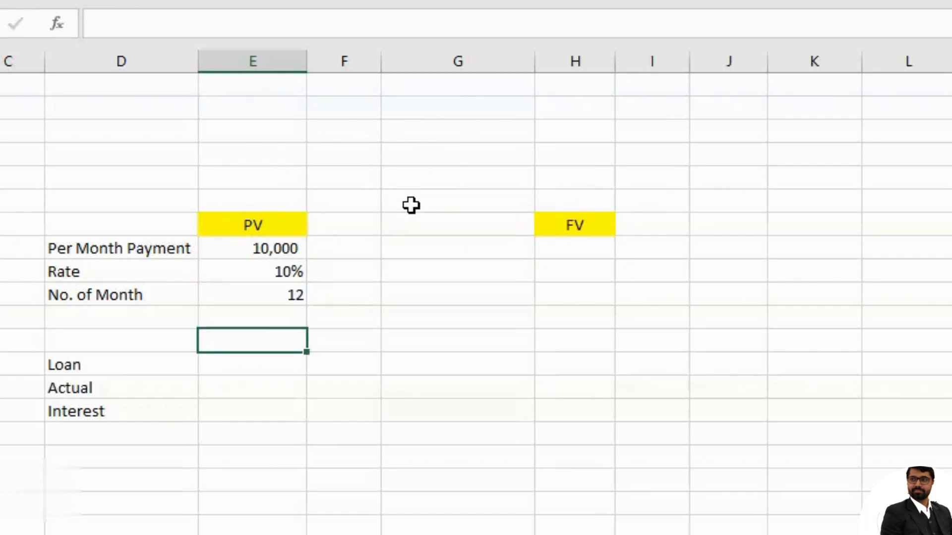
pyautogui.write('=')
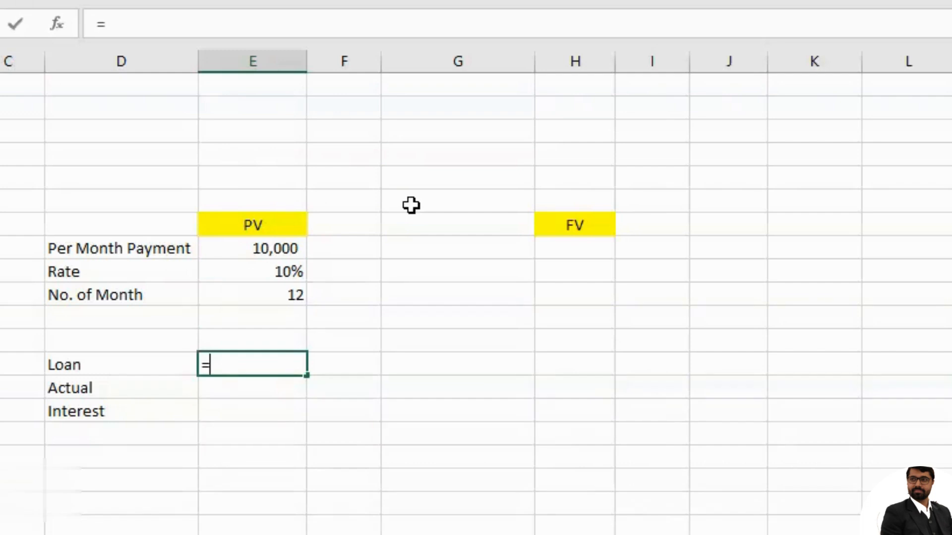
pyautogui.write('pv')
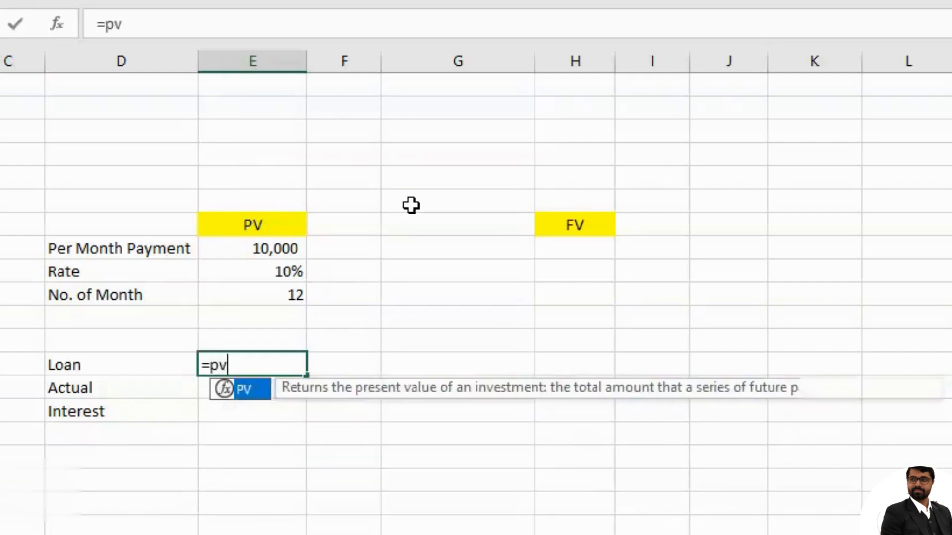
pyautogui.press('Tab')
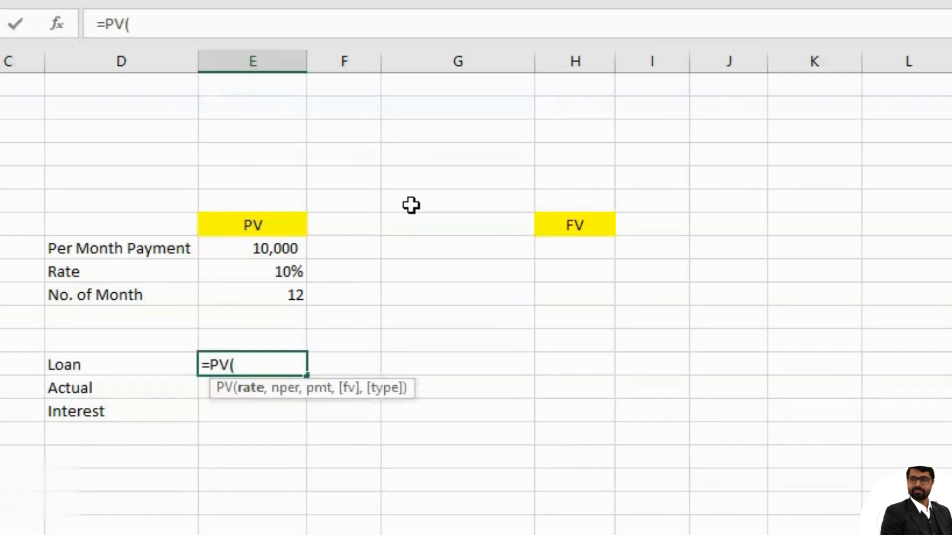
pyautogui.press('Up')
pyautogui.press('Up')
pyautogui.press('Up')
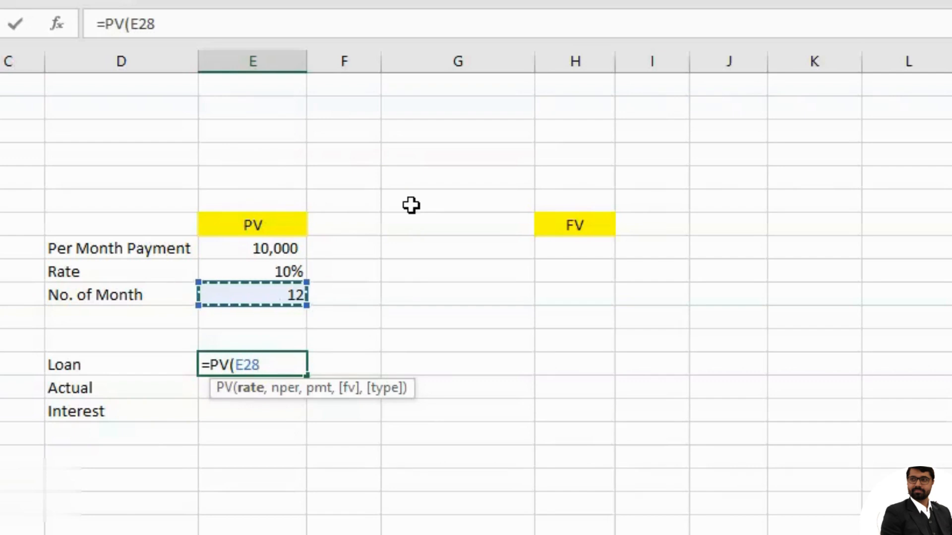
pyautogui.press('Up')
pyautogui.write('/')
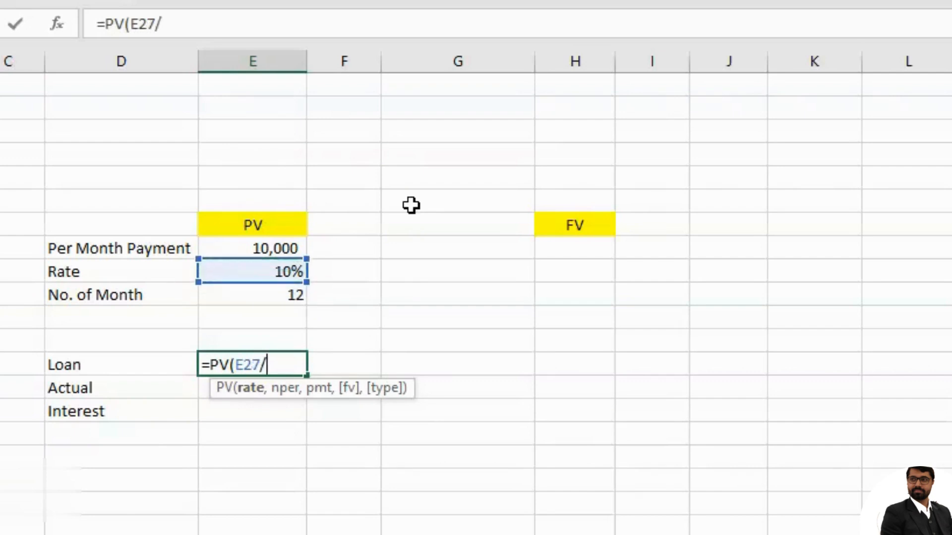
pyautogui.write('12,')
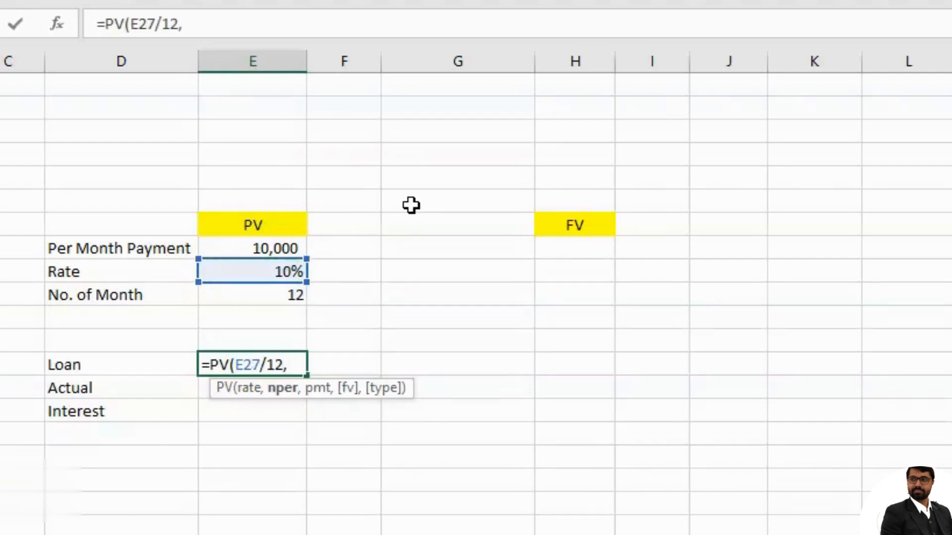
# Complete the Loan formula with the number of months and the negated monthly payment: =PV(E27/12,E28,-E26)
pyautogui.press('Up')
pyautogui.press('Up')
pyautogui.press('Up')
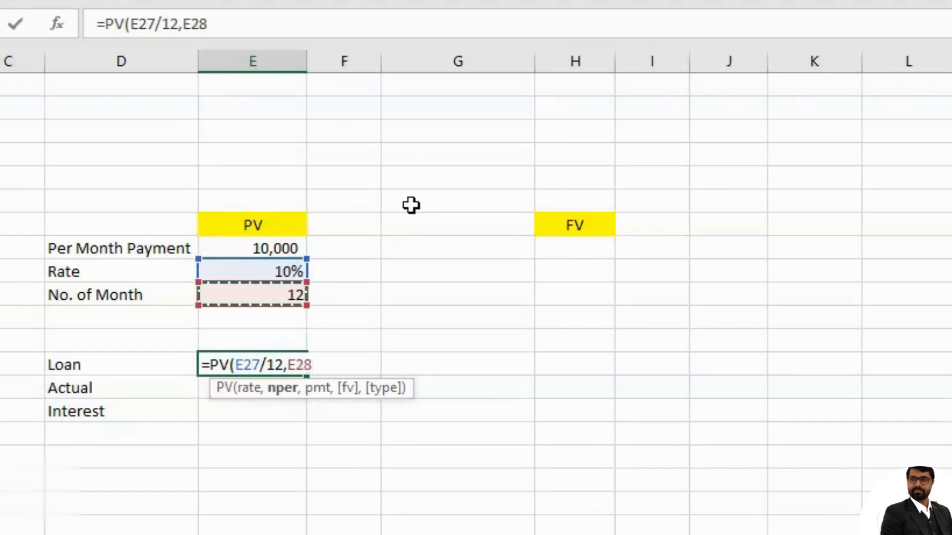
pyautogui.write(',')
pyautogui.press('Up')
pyautogui.press('Up')
pyautogui.press('Up')
pyautogui.press('Up')
pyautogui.press('Up')
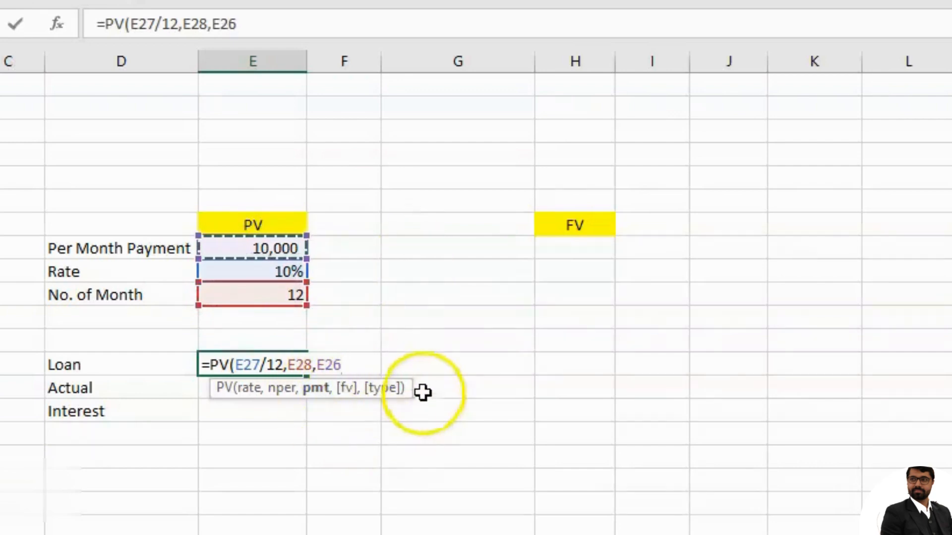
pyautogui.write(')')
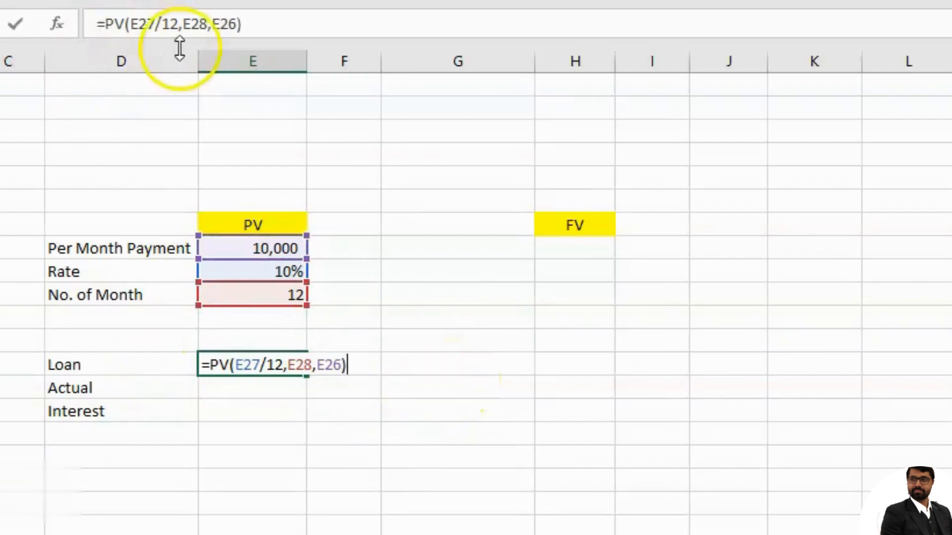
pyautogui.click(215, 34)
pyautogui.write('-')
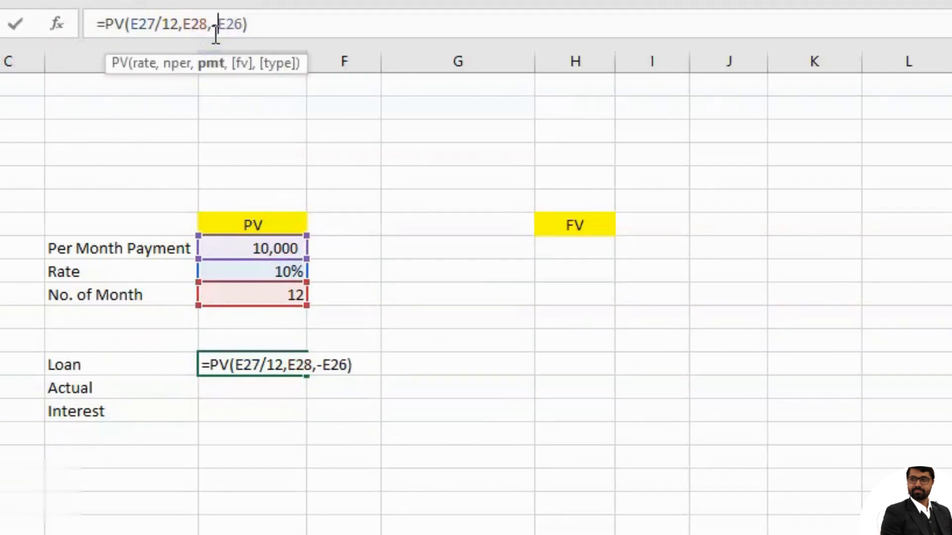
pyautogui.press('Return')
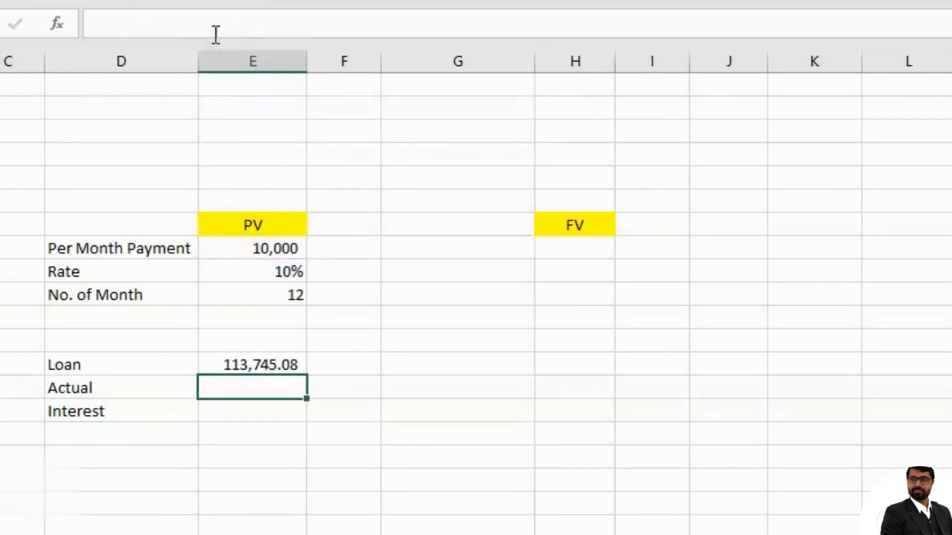
# In the PV section's Actual cell, multiply the monthly payment by the number of months: =E26*E28
pyautogui.press('Up')
pyautogui.press('Up')
pyautogui.press('Up')
pyautogui.press('Up')
pyautogui.press('Up')
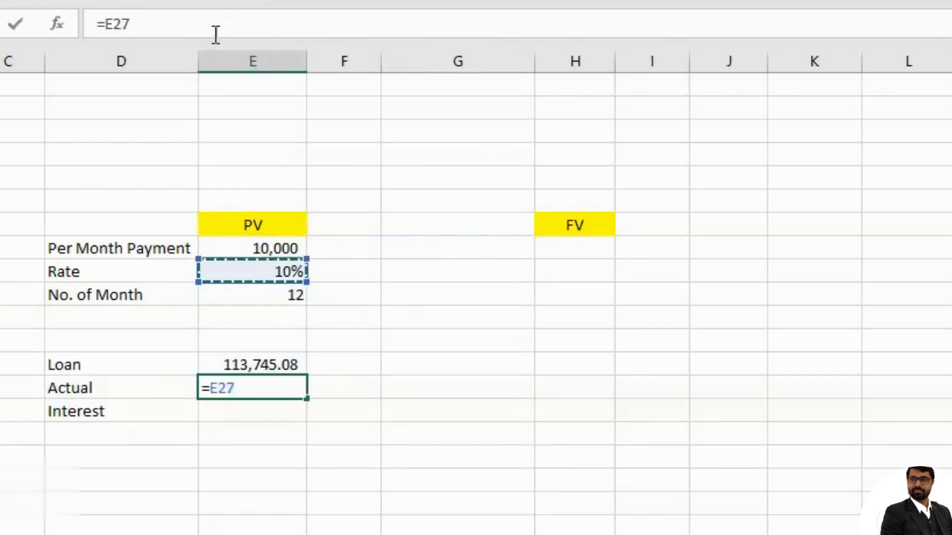
pyautogui.write('*')
pyautogui.press('Up')
pyautogui.press('Up')
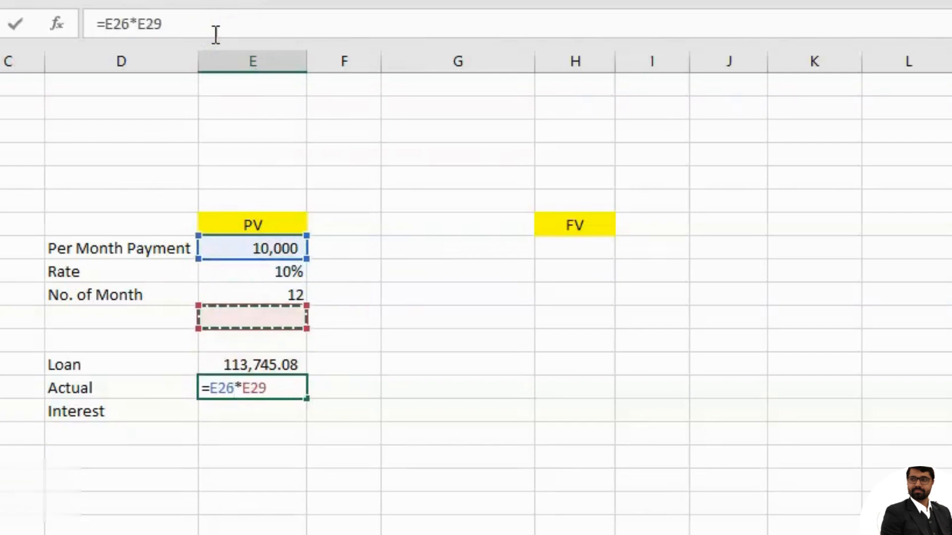
pyautogui.press('Up')
pyautogui.press('Return')
# In the PV section's Interest cell, subtract the loan amount from the actual amount: +E32-E31
pyautogui.write('+')
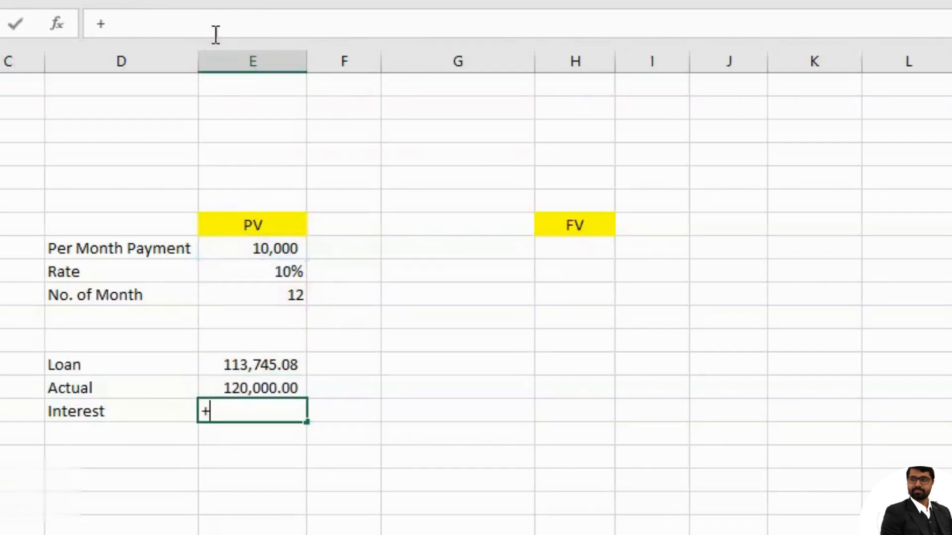
pyautogui.press('Up')
pyautogui.press('Up')
pyautogui.press('Down')
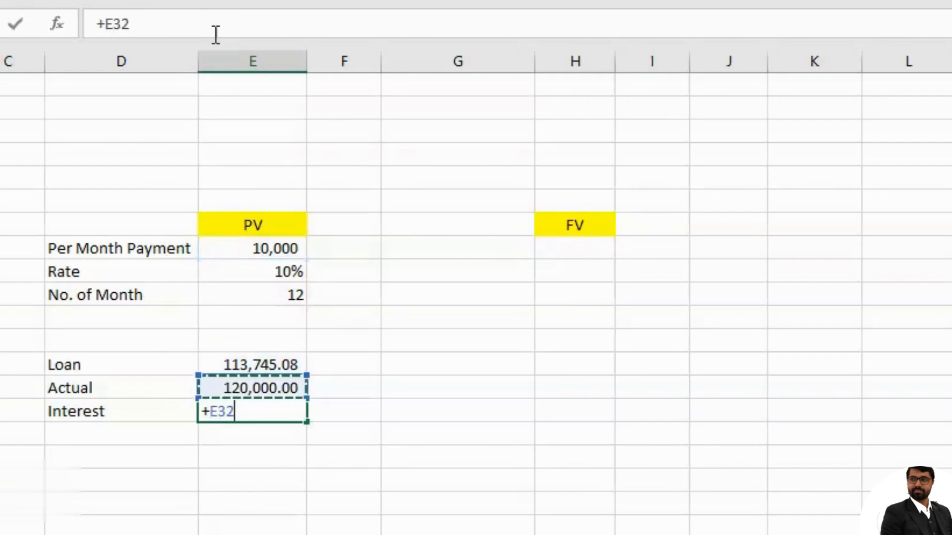
pyautogui.write('-')
pyautogui.press('Up')
pyautogui.press('Up')
pyautogui.press('Return')
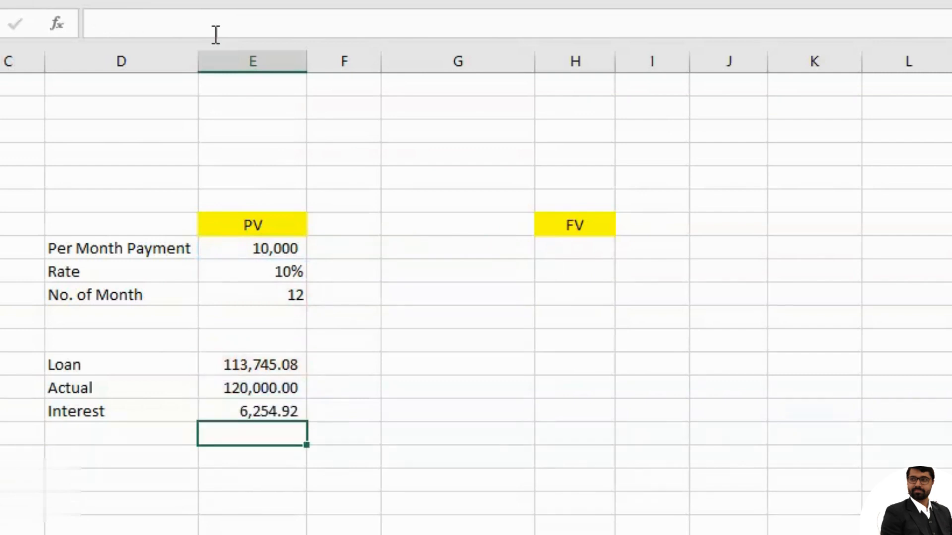
pyautogui.press('Up')
pyautogui.press('Up')
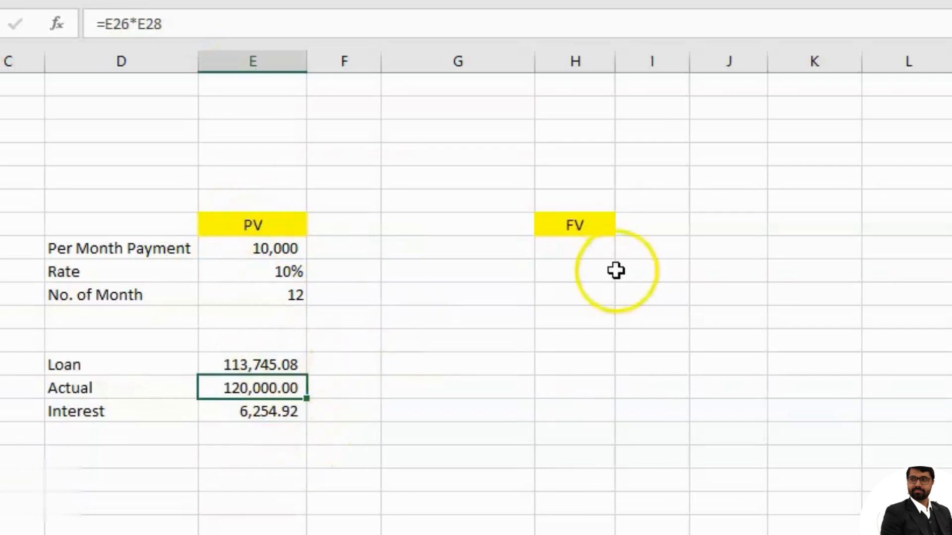
# Copy the PV section's labels, from Per Month Payment through Interest, into column G beside the FV section
pyautogui.moveTo(59, 248); pyautogui.dragTo(85, 406)
pyautogui.hotkey('ctrl', 'c')
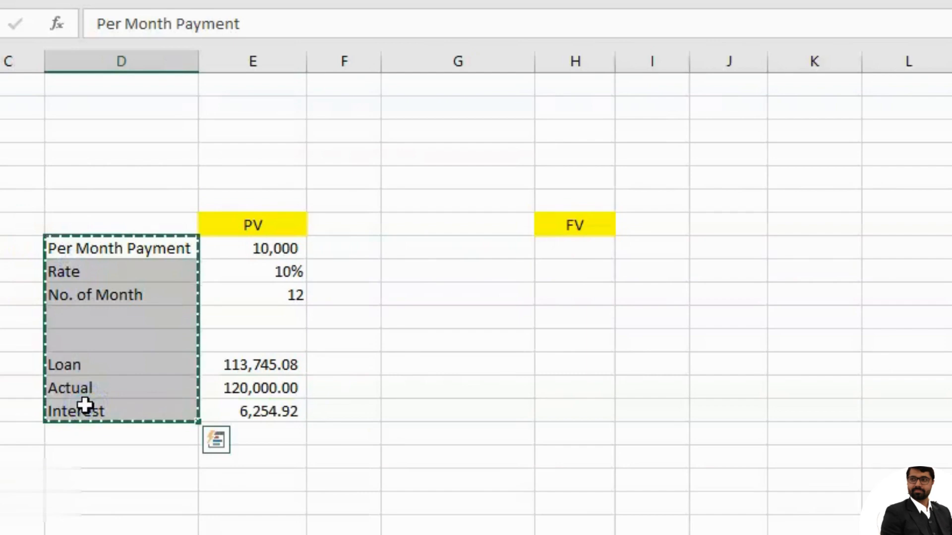
pyautogui.press('Right')
pyautogui.press('Right')
pyautogui.press('Right')
pyautogui.hotkey('ctrl', 'v')
# In the FV section, enter a per month payment of 5500, a rate of 6% and 12 months
pyautogui.press('Right')
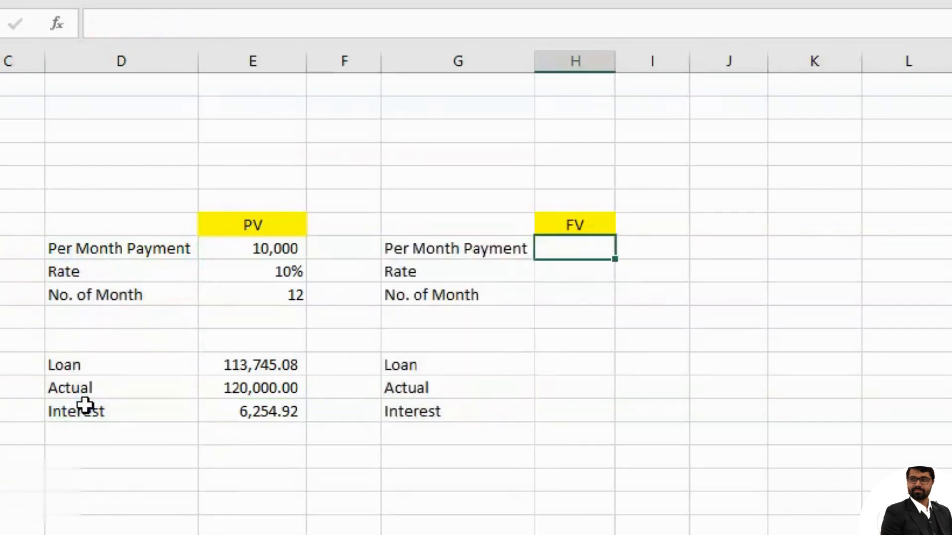
pyautogui.write('5500')
pyautogui.press('Return')
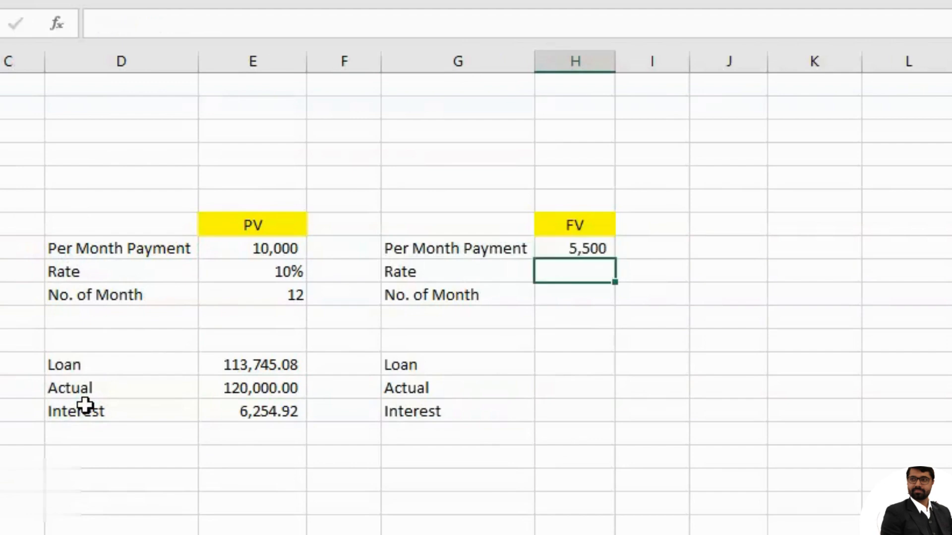
pyautogui.write('6%')
pyautogui.press('Return')
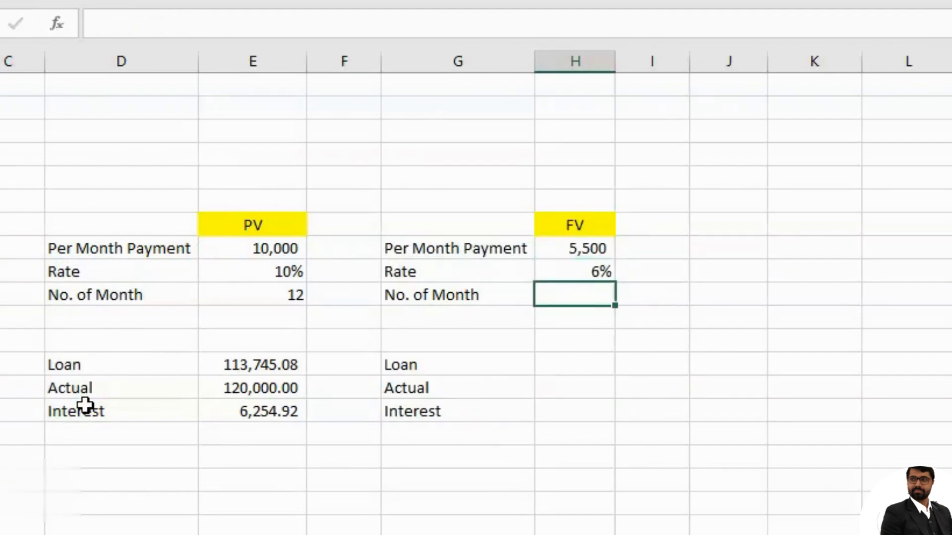
pyautogui.write('12')
pyautogui.press('Return')
pyautogui.press('Return')
pyautogui.press('Return')
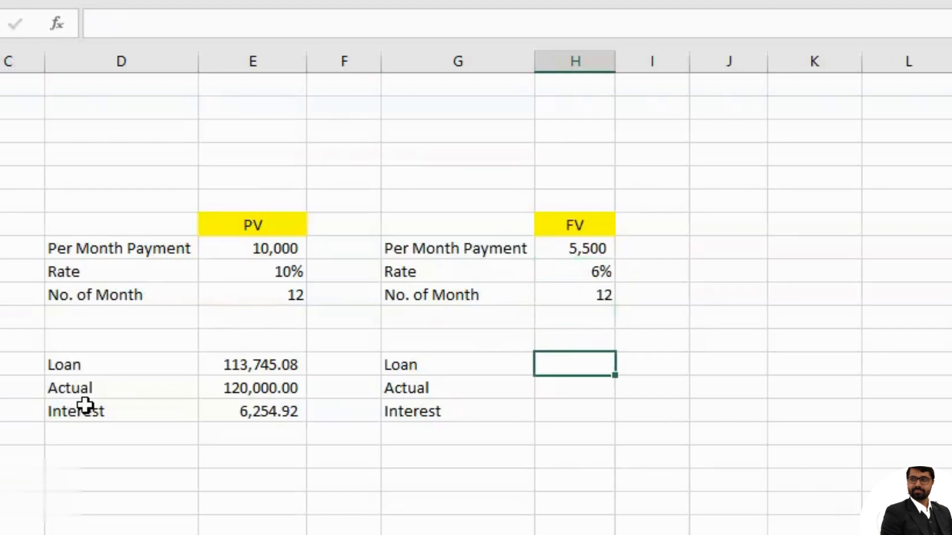
# Change the FV section's Loan label to Deposit
pyautogui.press('Left')
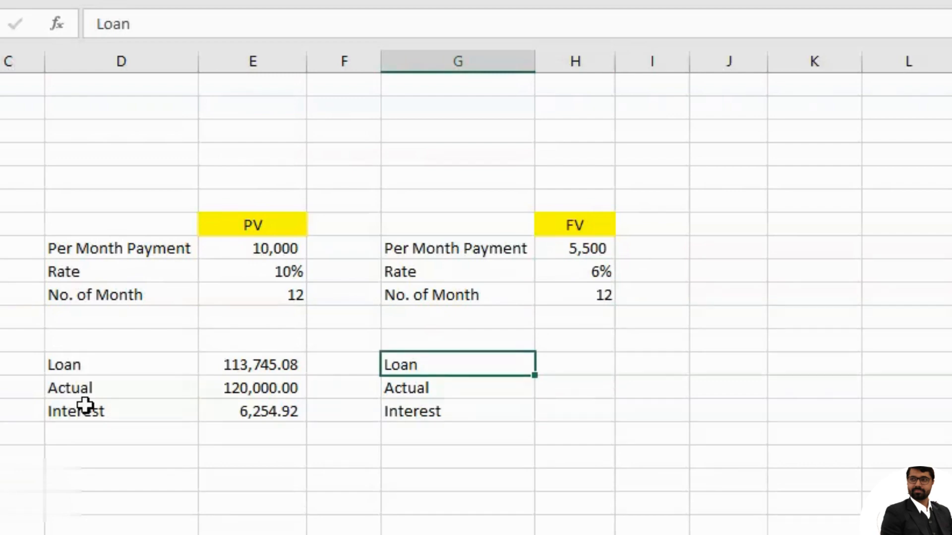
pyautogui.write('De')
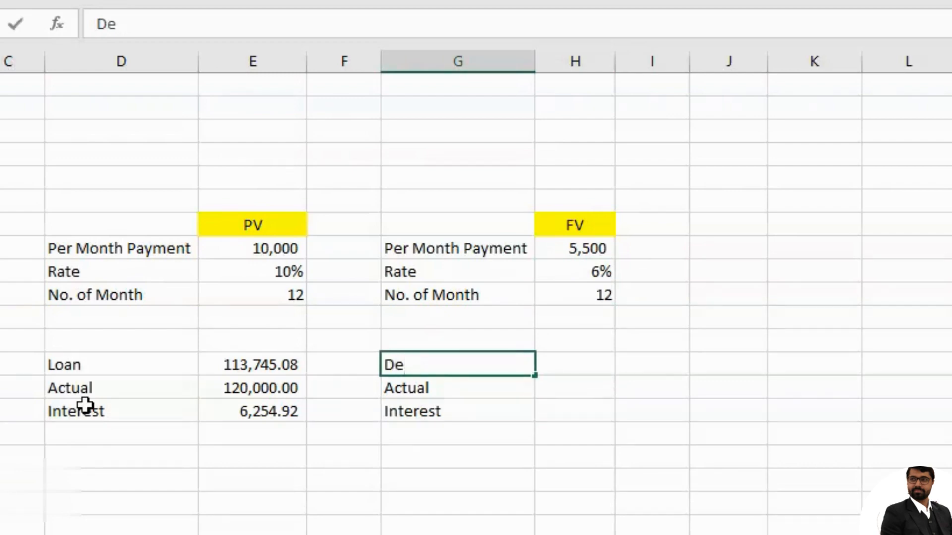
pyautogui.write('posit')
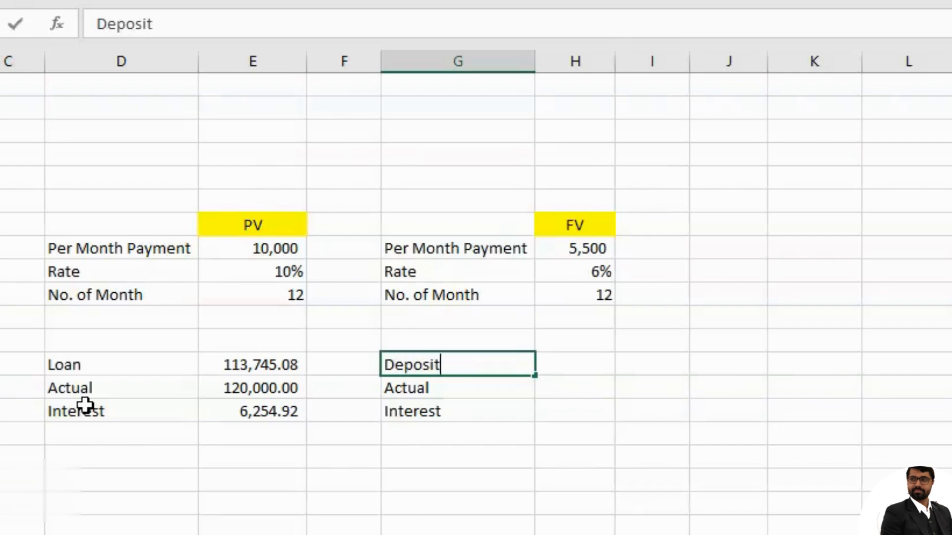
pyautogui.press('Return')
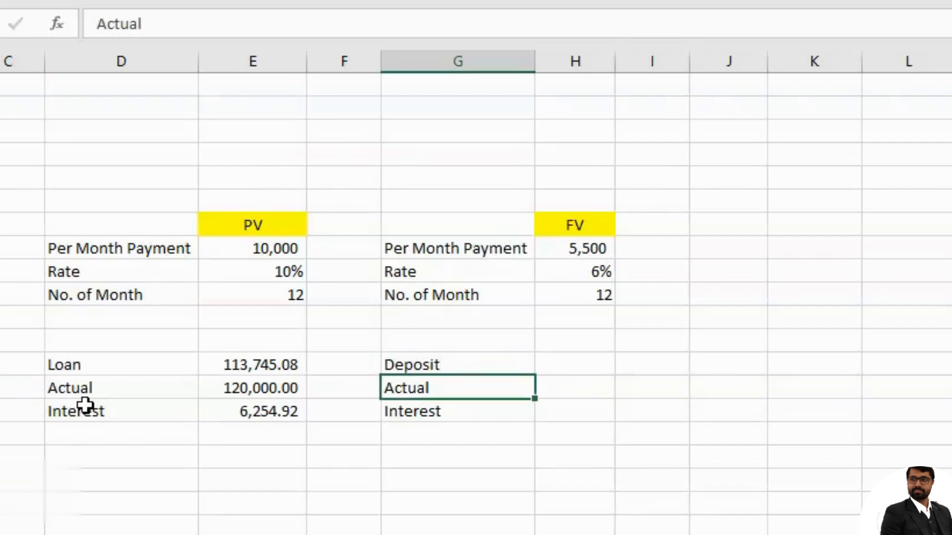
# Start an FV formula in the FV section's Deposit cell with the monthly rate H27/12
pyautogui.press('Up')
pyautogui.press('Right')
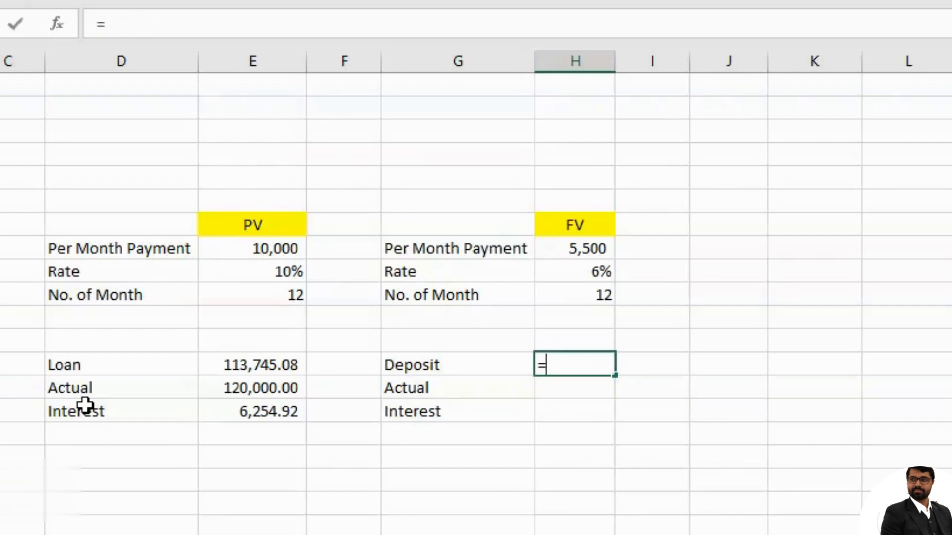
pyautogui.write('=fv')
pyautogui.press('Tab')
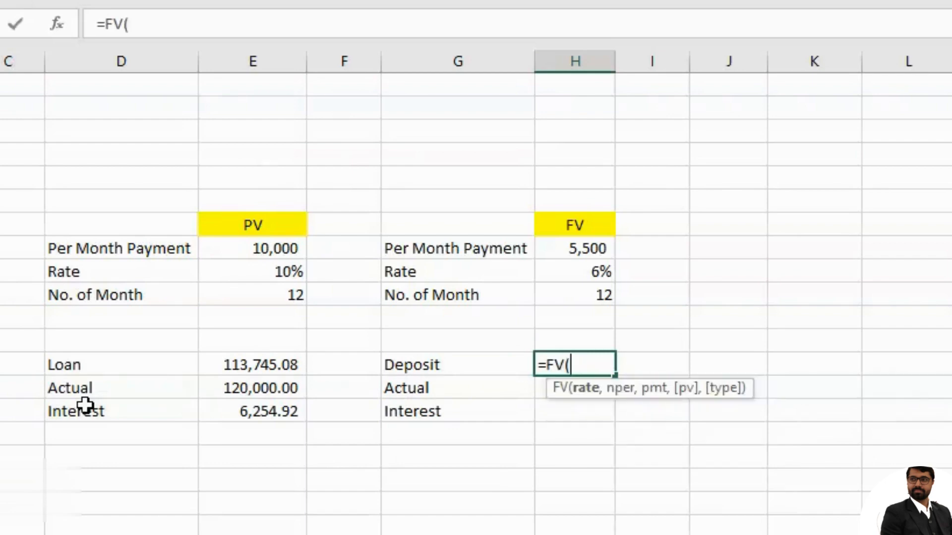
pyautogui.press('Up')
pyautogui.press('Up')
pyautogui.press('Up')
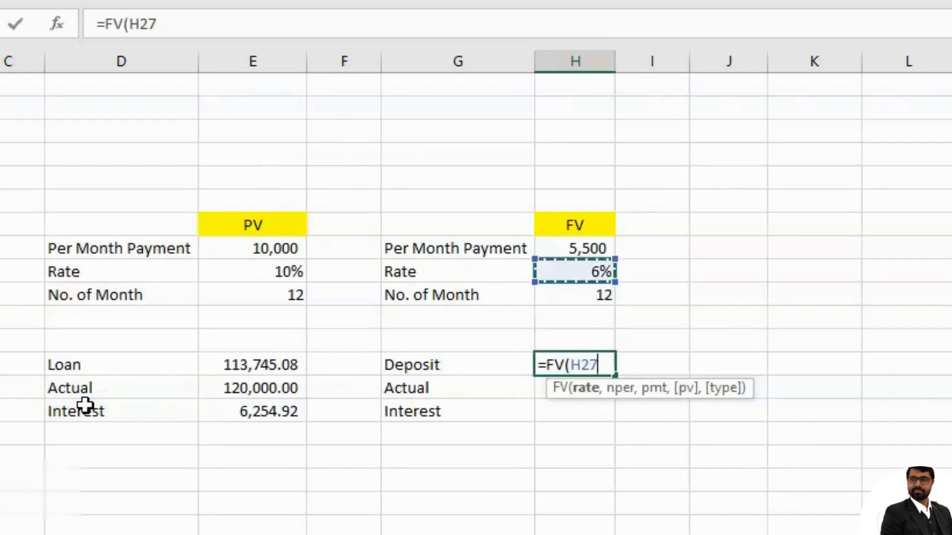
pyautogui.write('/')
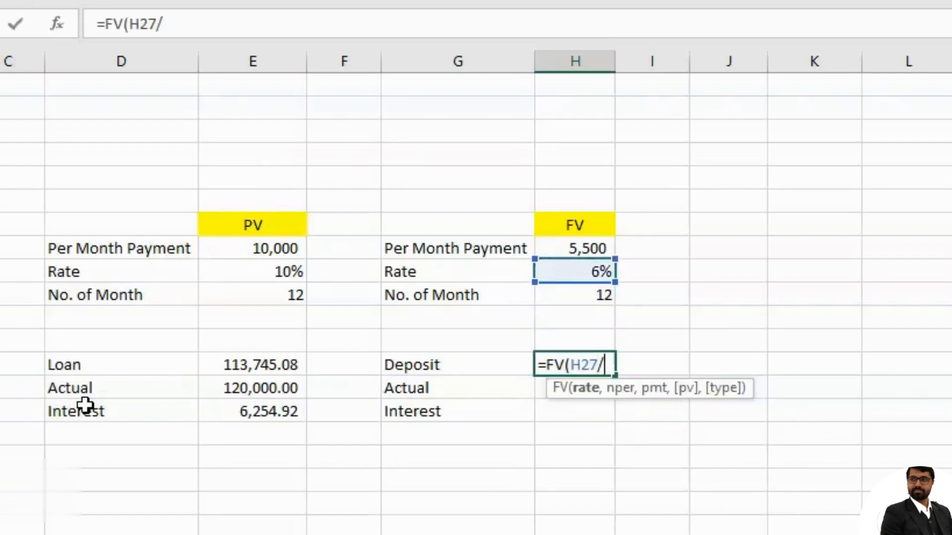
pyautogui.write('12,')
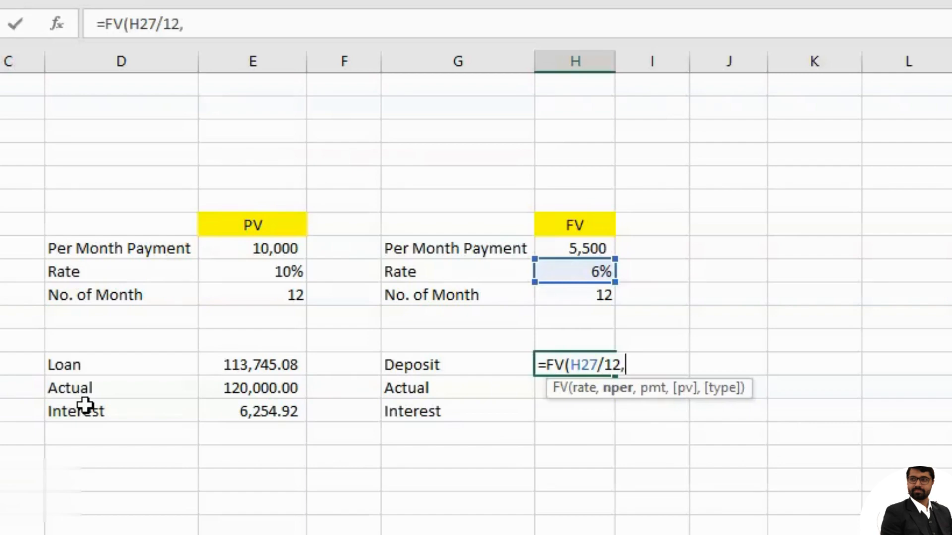
# Complete the Deposit formula with the number of months and the negated monthly payment: =FV(H27/12,H28,-H26)
pyautogui.press('Up')
pyautogui.press('Up')
pyautogui.write(',')
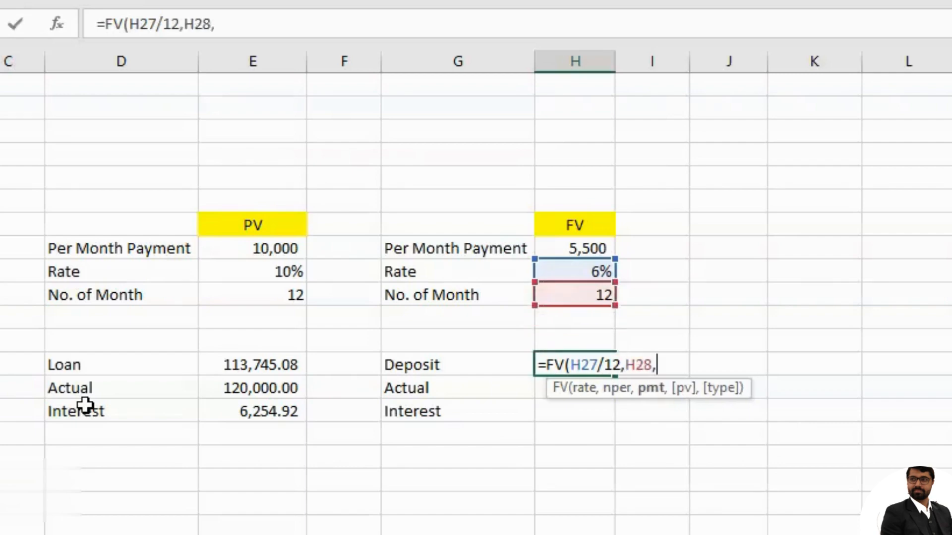
pyautogui.press('Up')
pyautogui.press('Up')
pyautogui.press('Up')
pyautogui.press('Up')
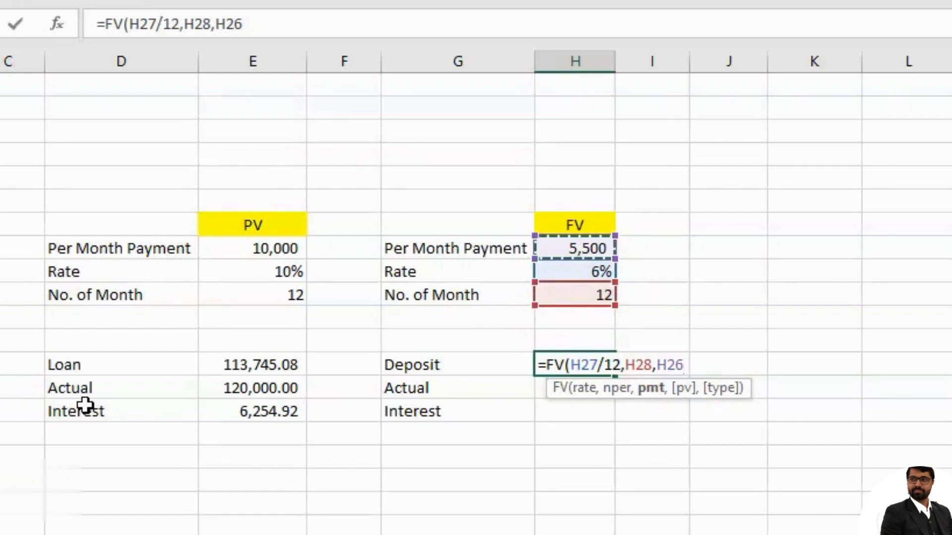
pyautogui.write(')')
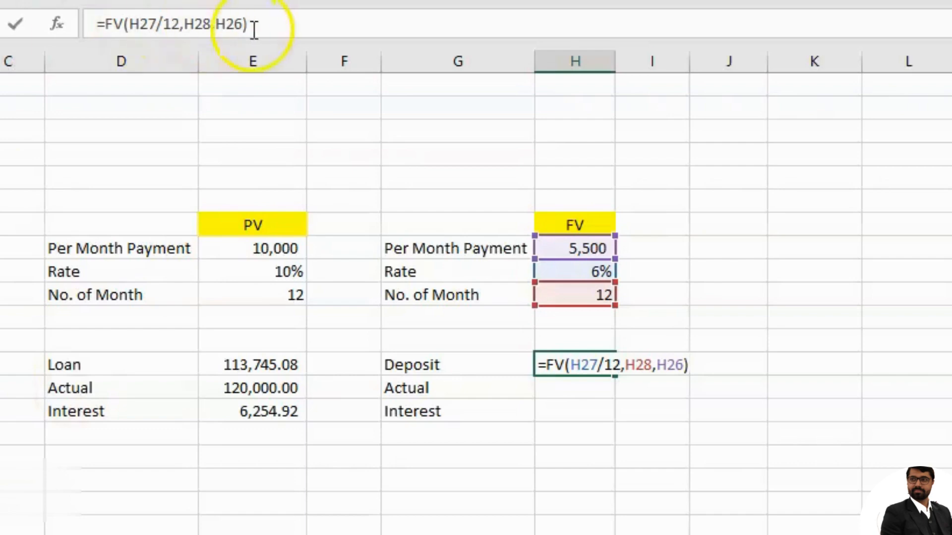
pyautogui.click(216, 24)
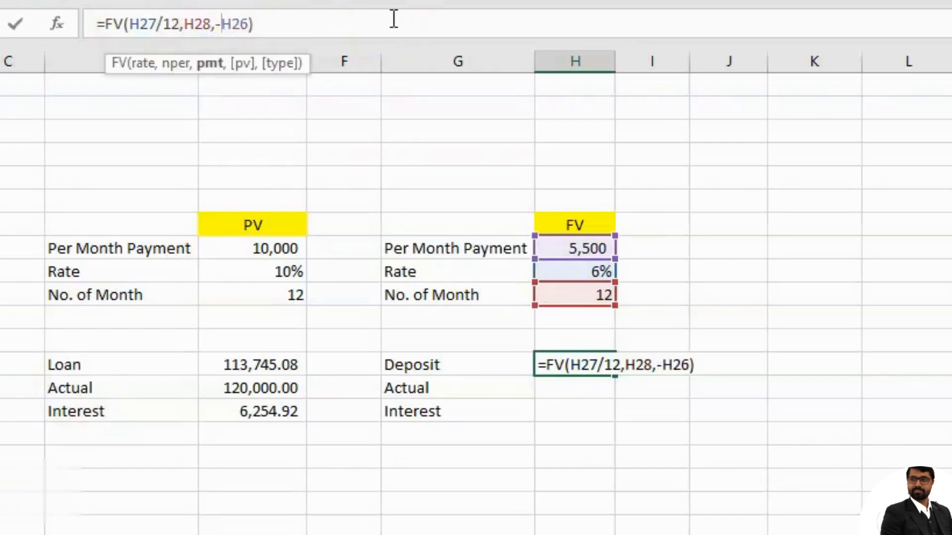
pyautogui.press('Return')
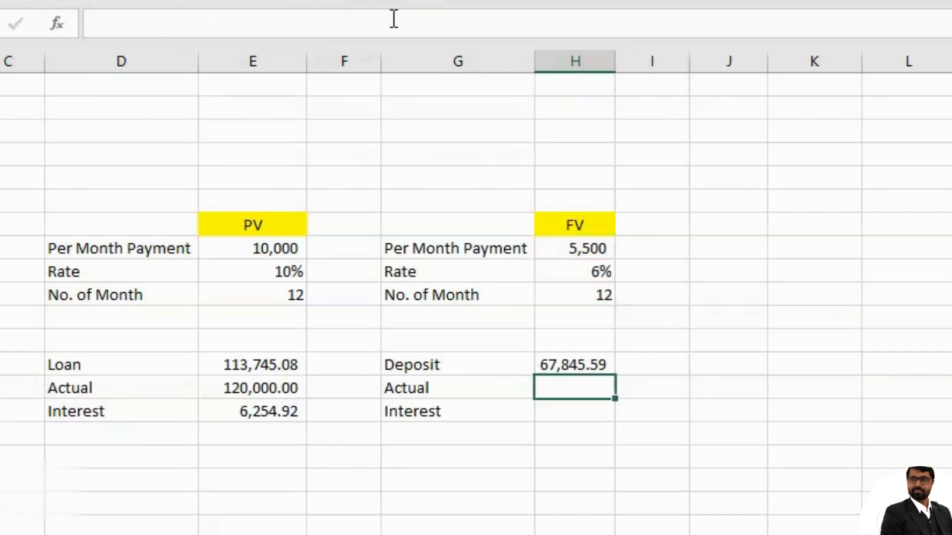
# In the FV section's Actual cell, multiply the monthly payment by the number of months: =H26*H28
pyautogui.press('Up')
pyautogui.press('Up')
pyautogui.press('Up')
pyautogui.press('Up')
pyautogui.press('Up')
pyautogui.press('Up')
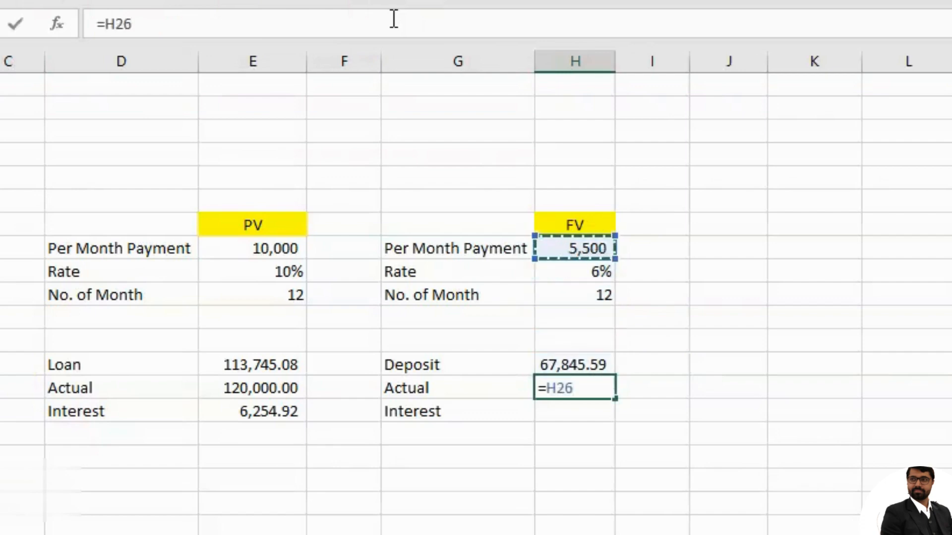
pyautogui.write('*')
pyautogui.press('Up')
pyautogui.press('Up')
pyautogui.press('Up')
pyautogui.press('Up')
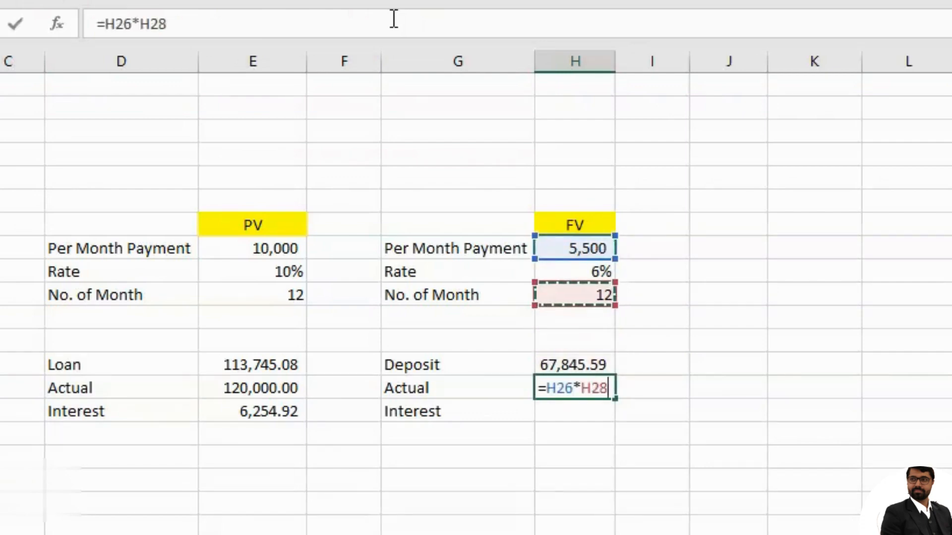
pyautogui.press('Return')
# In the FV section's Interest cell, subtract the actual amount from the deposit value: +H31-H32
pyautogui.write('+')
pyautogui.press('Up')
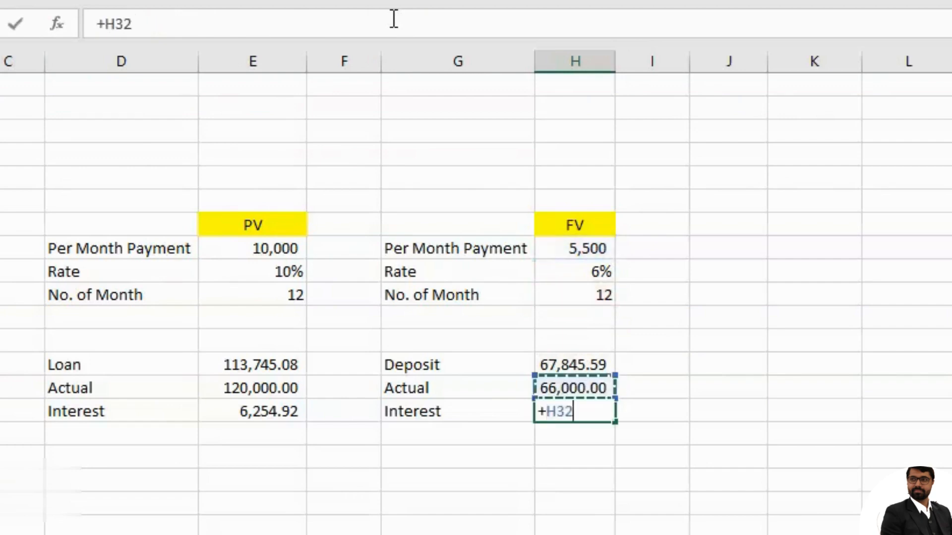
pyautogui.press('Up')
pyautogui.write('-')
pyautogui.press('Up')
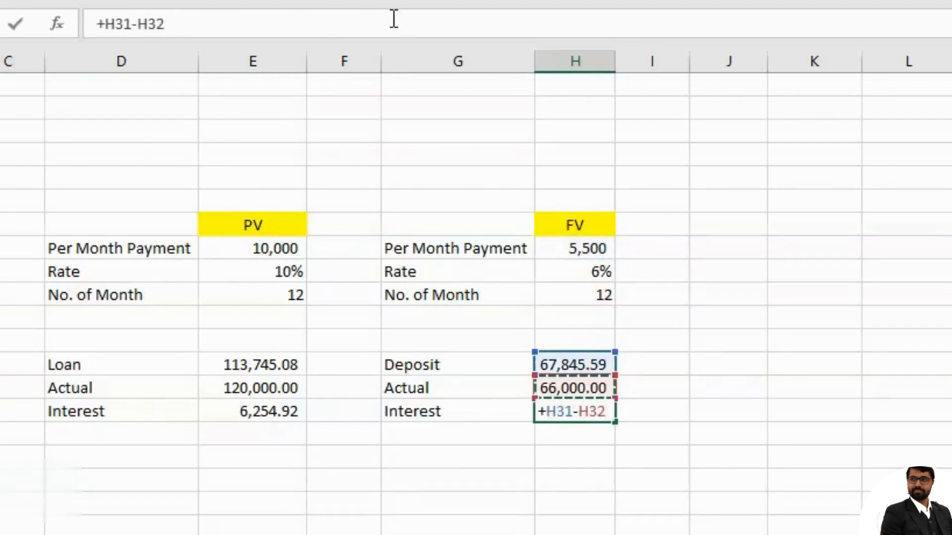
pyautogui.press('Return')
# Set the FV section's rate to 7%
pyautogui.press('Up')
pyautogui.press('Up')
pyautogui.press('Up')
pyautogui.press('Up')
pyautogui.press('Up')
pyautogui.press('Up')
pyautogui.press('Up')
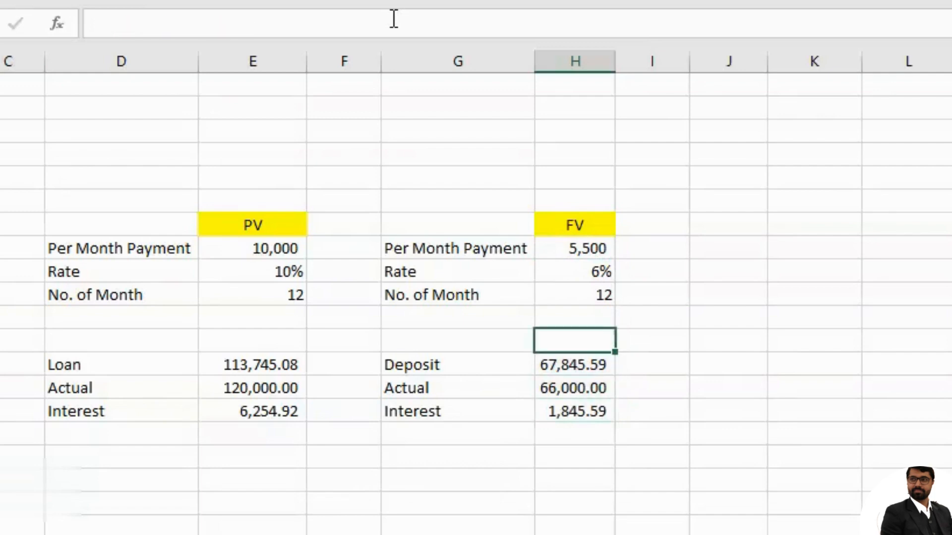
pyautogui.write('7')
pyautogui.press('Return')
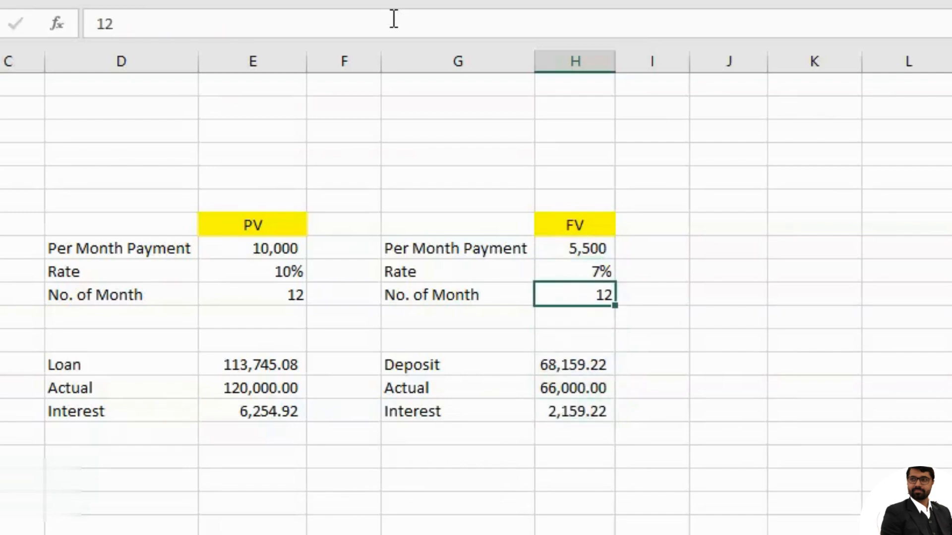
# Set the FV section's rate back to 6%
pyautogui.press('Up')
pyautogui.write('6')
pyautogui.press('Return')
pyautogui.press('Up')
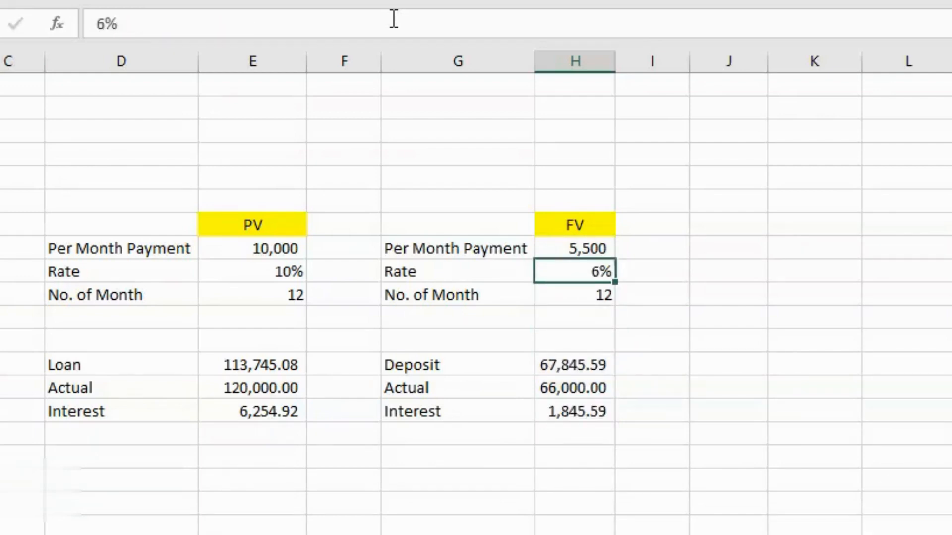
pyautogui.press('Left')
pyautogui.press('Left')
pyautogui.press('Right')
pyautogui.press('Right')
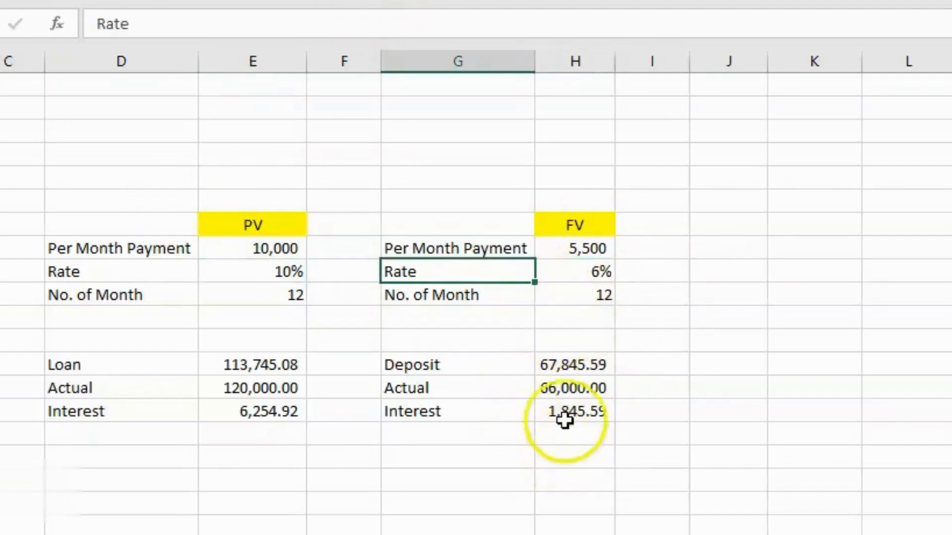
pyautogui.click(728, 215)
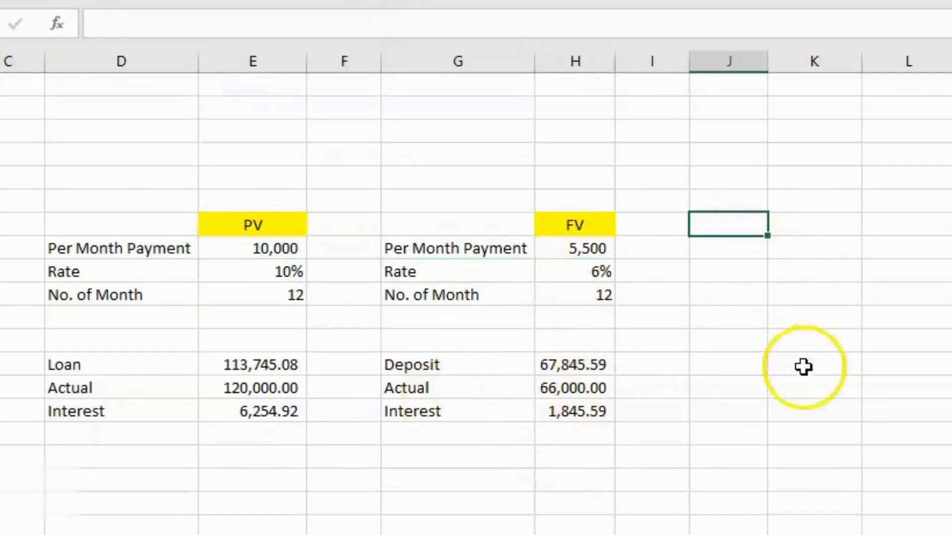